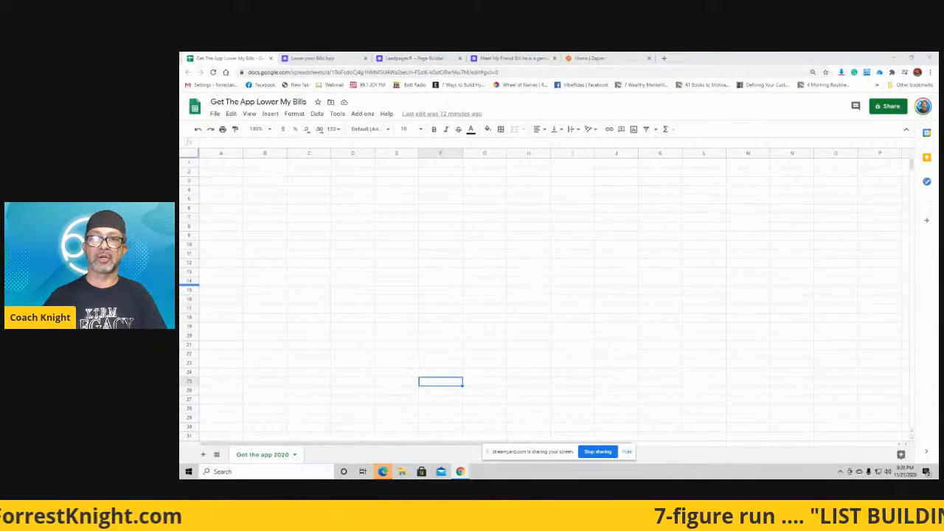
- Review the published Lower your Bills App landing page, including its headline, sign-up form fields and savings sections
click(333, 58)
scroll(324, 184, down, 2)
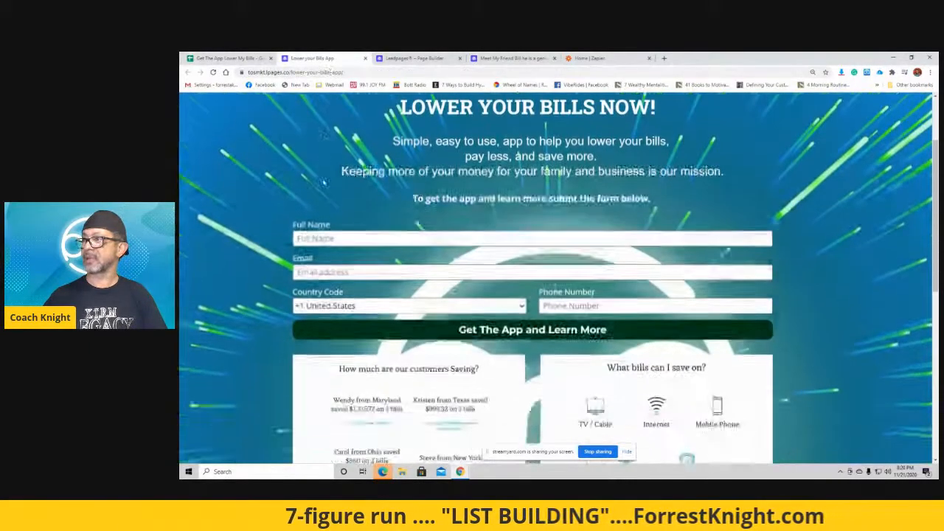
scroll(323, 178, up, 2)
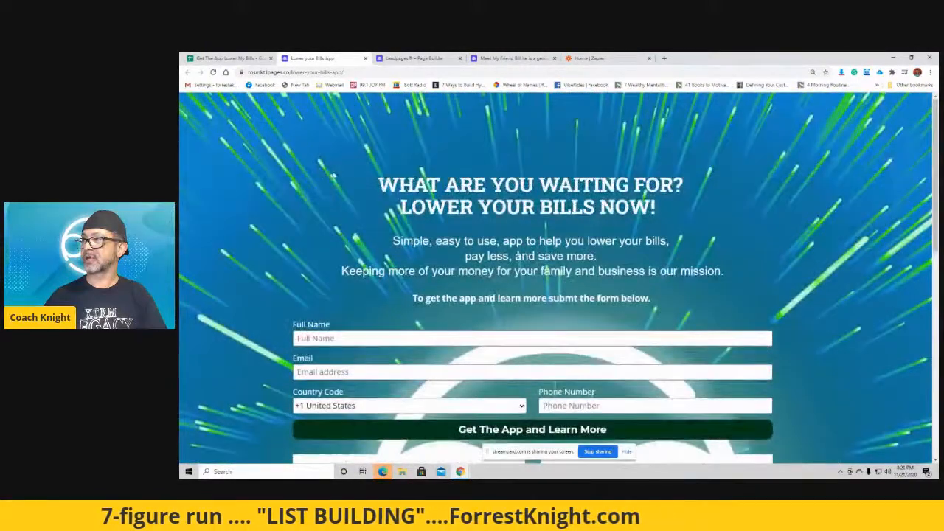
scroll(334, 164, down, 1)
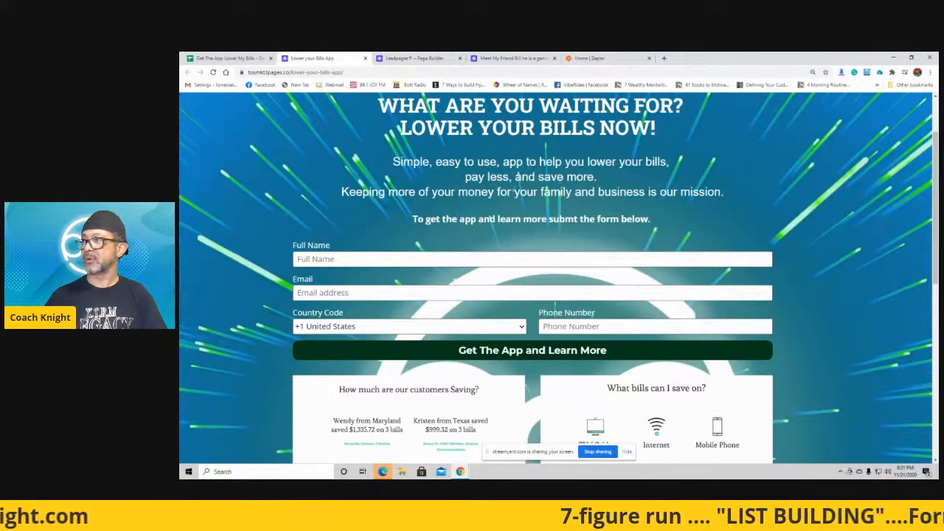
scroll(622, 163, down, 1)
scroll(516, 164, down, 1)
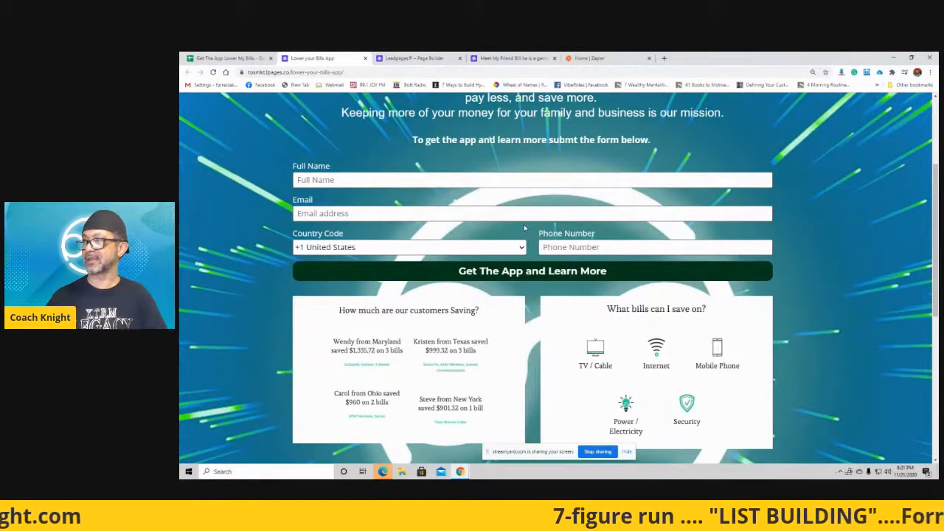
scroll(517, 210, up, 1)
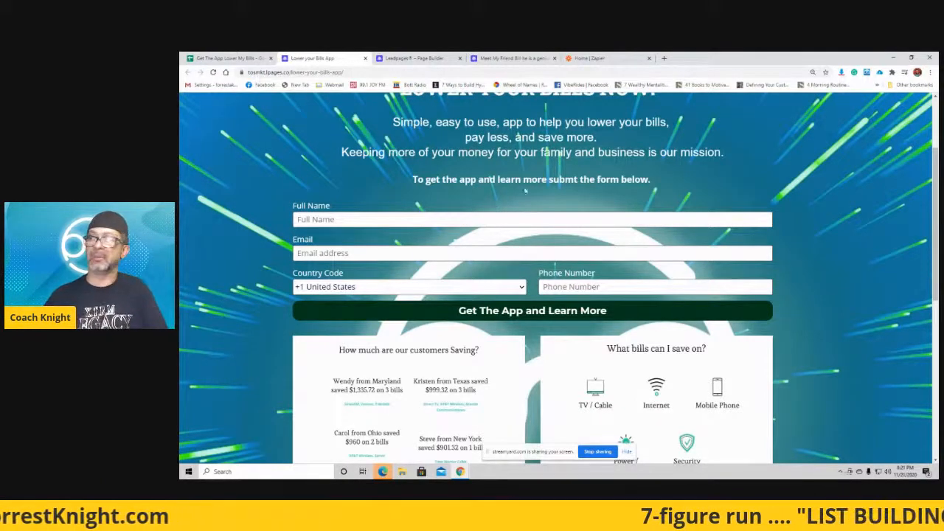
- In the Get The App Lower My Bills spreadsheet, enter the headers Date, Name, Email and phone in cells A1 through D1
click(226, 57)
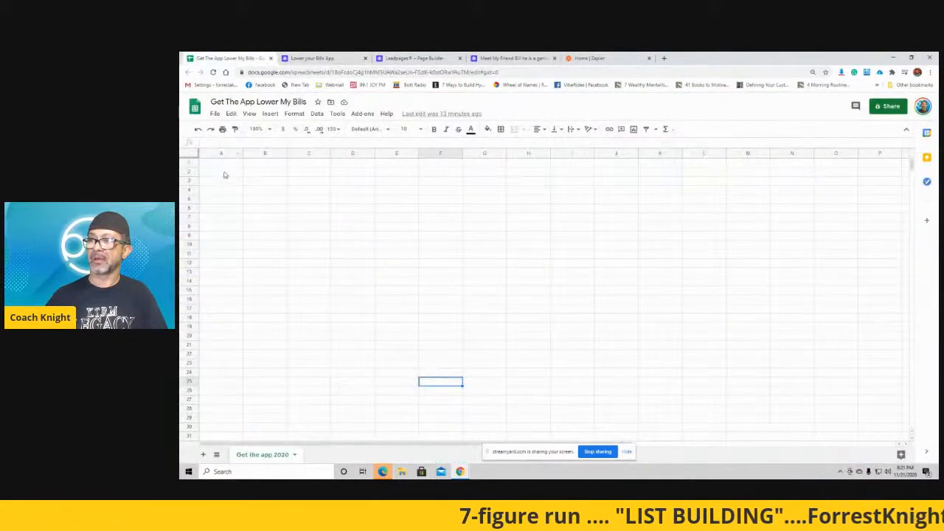
click(228, 165)
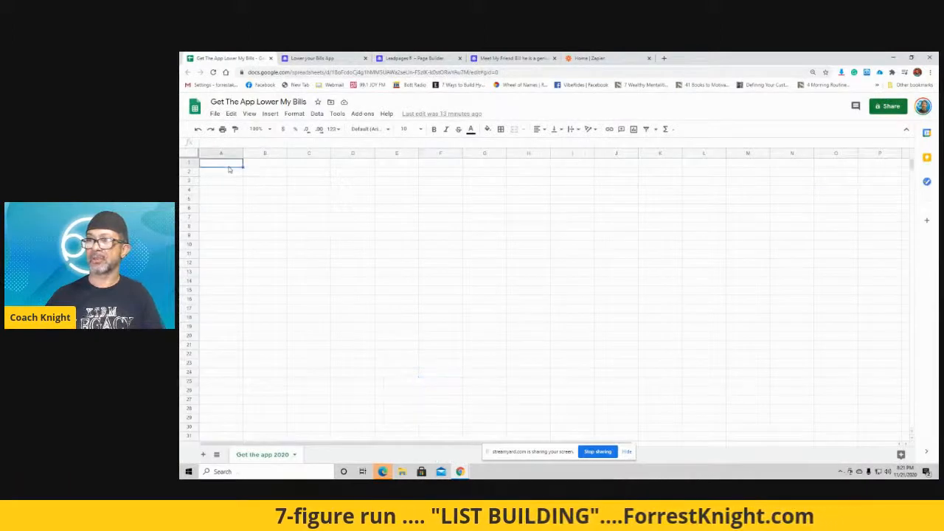
text(Date)
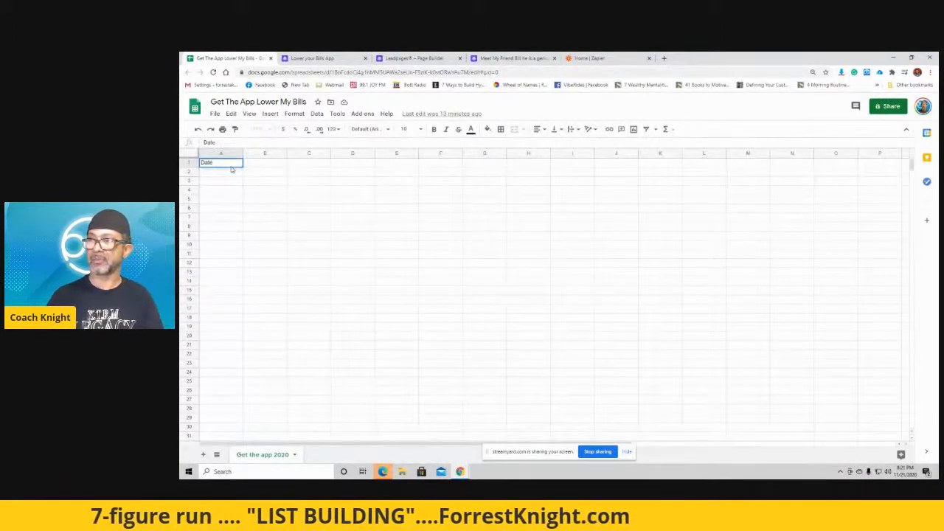
click(254, 165)
text(Name)
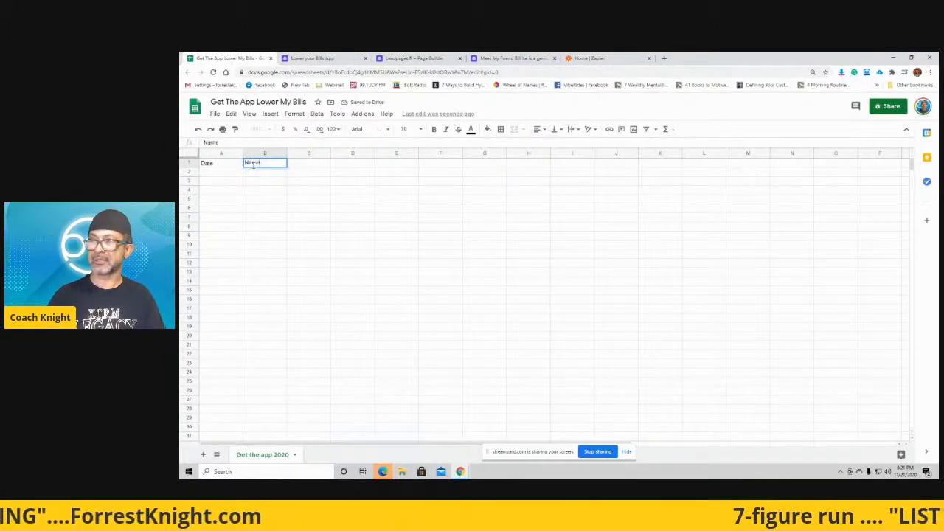
click(310, 166)
text(Email)
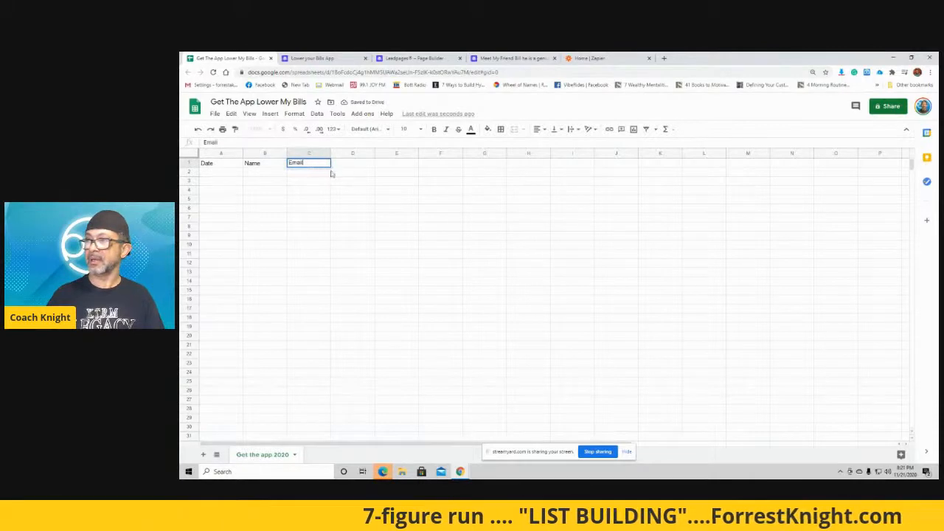
click(347, 167)
text(phone)
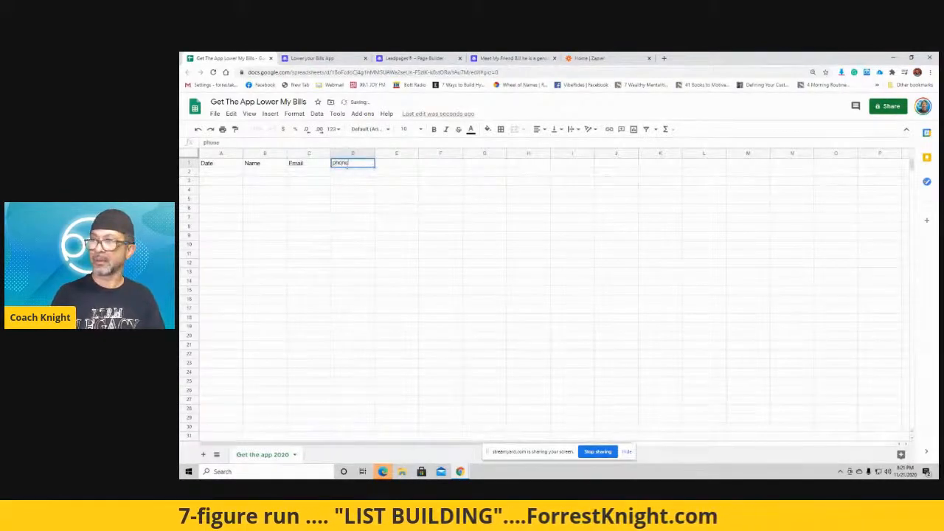
click(378, 183)
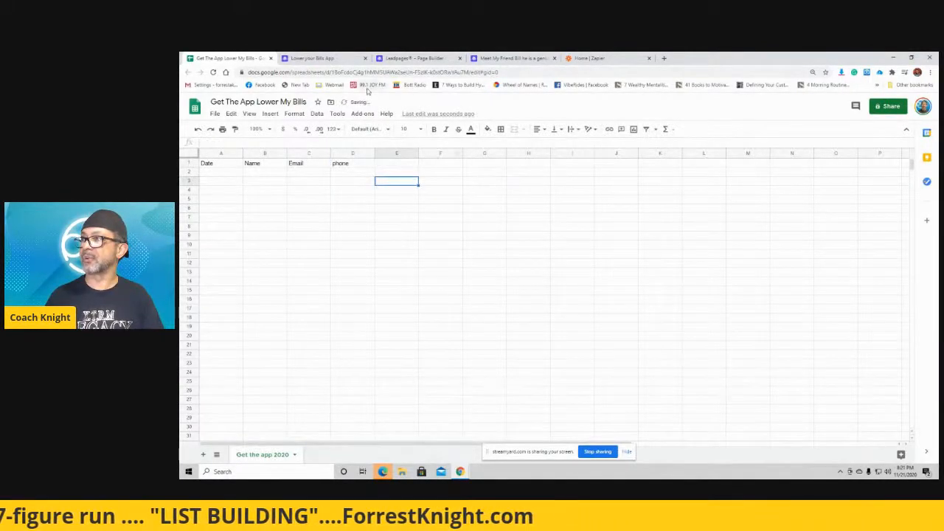
- Switch to the Leadpages page builder and look over the Lower your Bills App page and its sign-up form
click(402, 59)
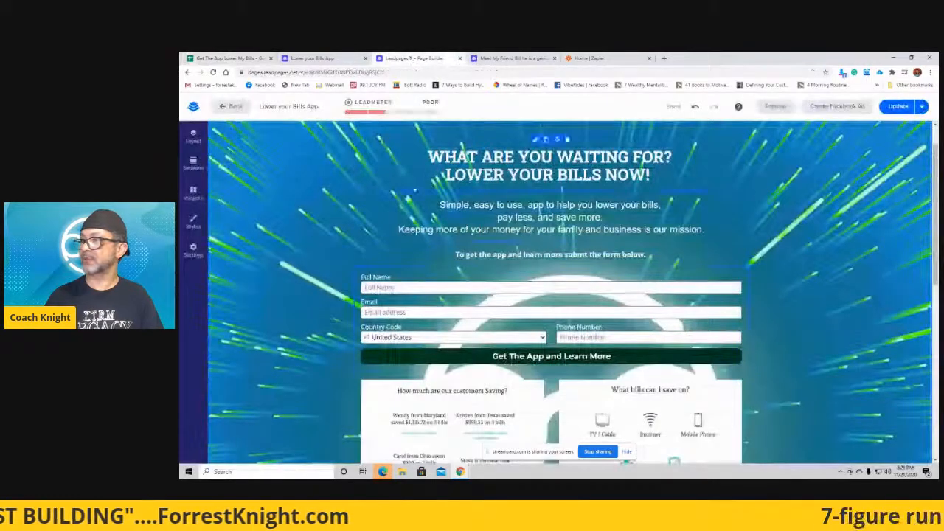
scroll(325, 192, down, 1)
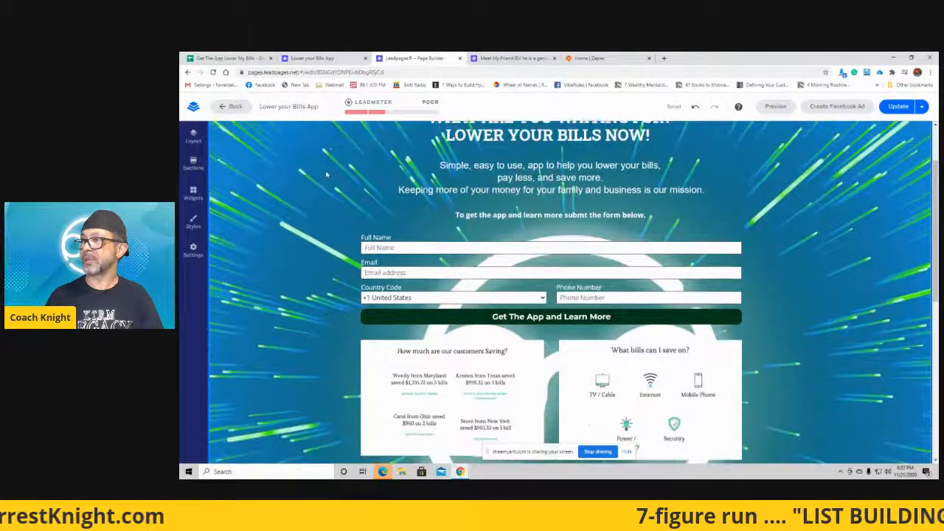
scroll(309, 188, down, 1)
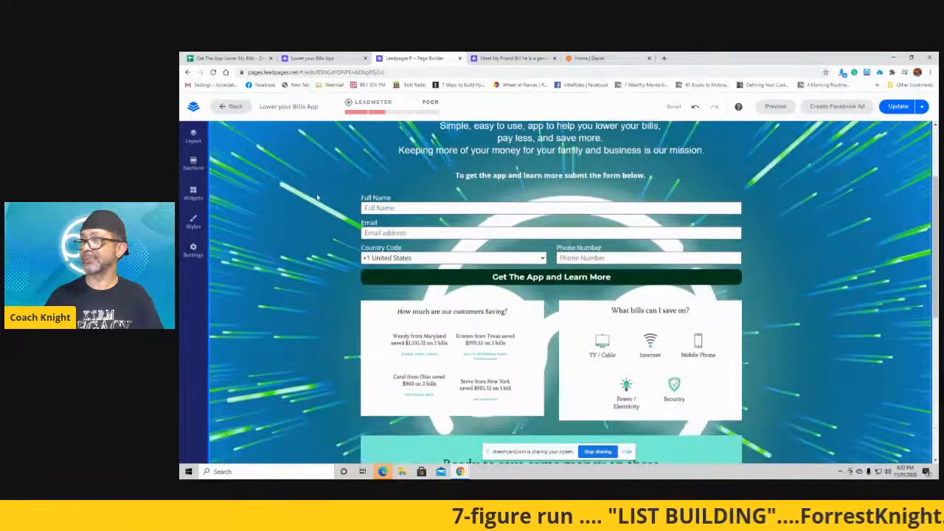
scroll(317, 197, up, 1)
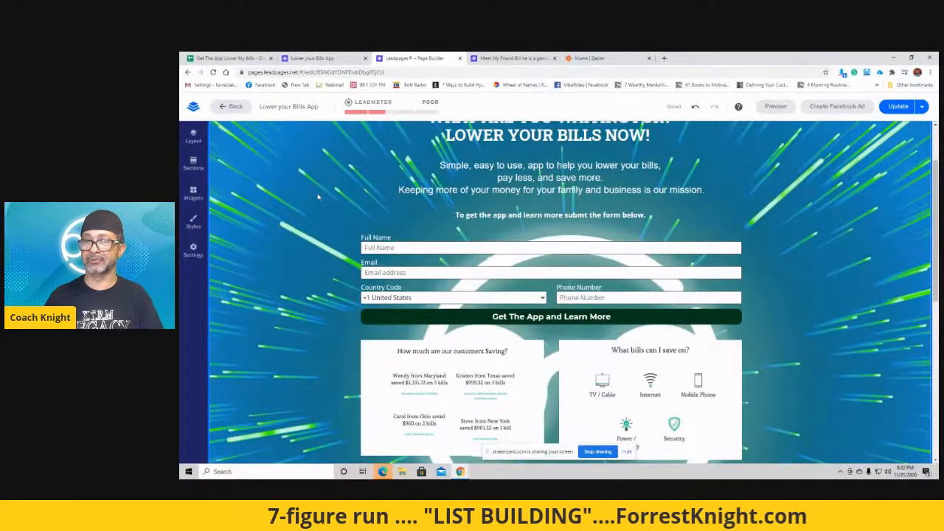
scroll(320, 193, down, 2)
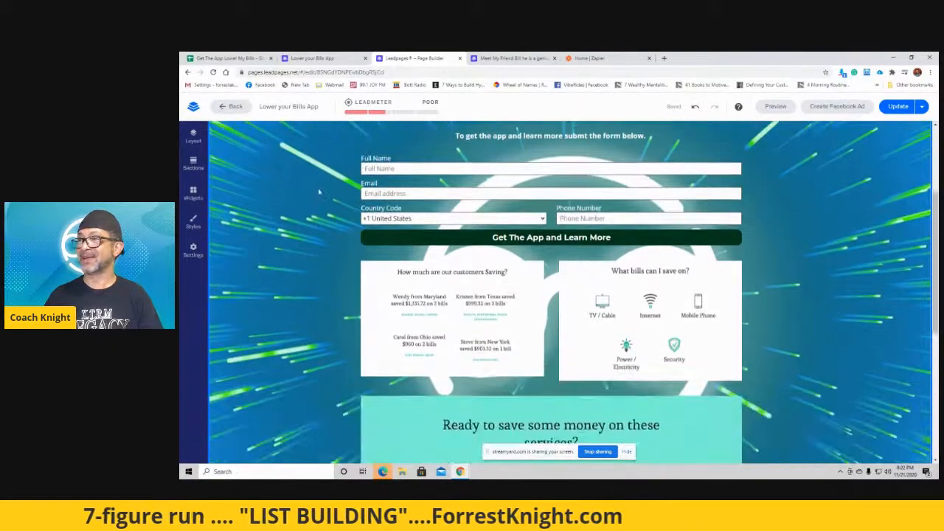
scroll(321, 191, up, 1)
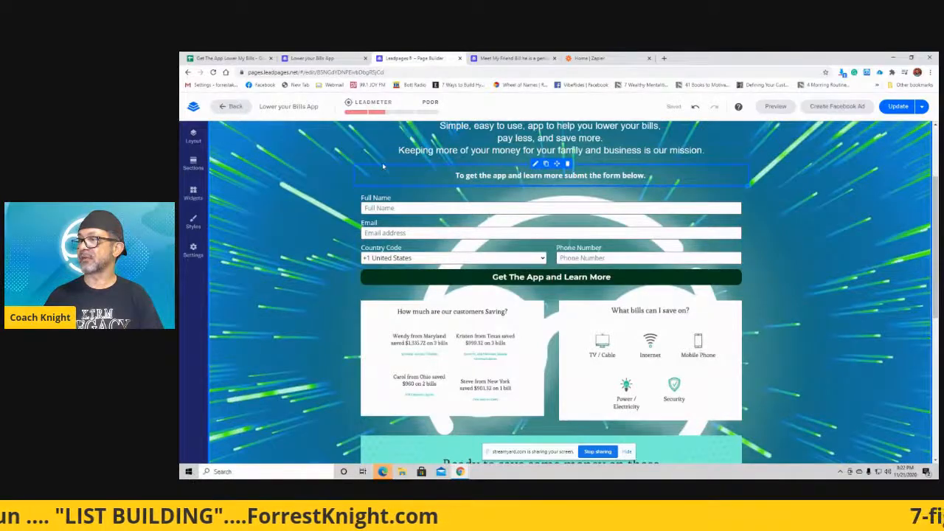
scroll(450, 203, up, 2)
scroll(473, 193, down, 2)
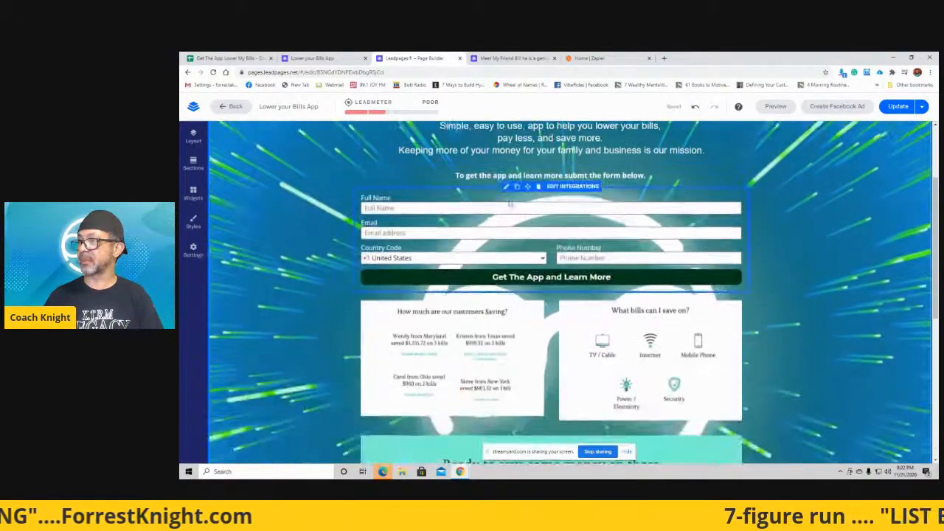
scroll(267, 193, up, 2)
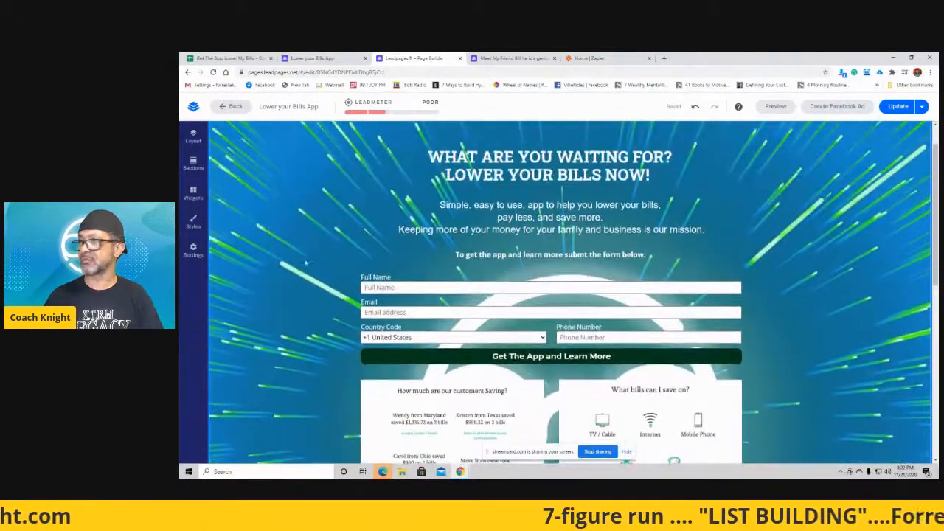
scroll(472, 292, down, 1)
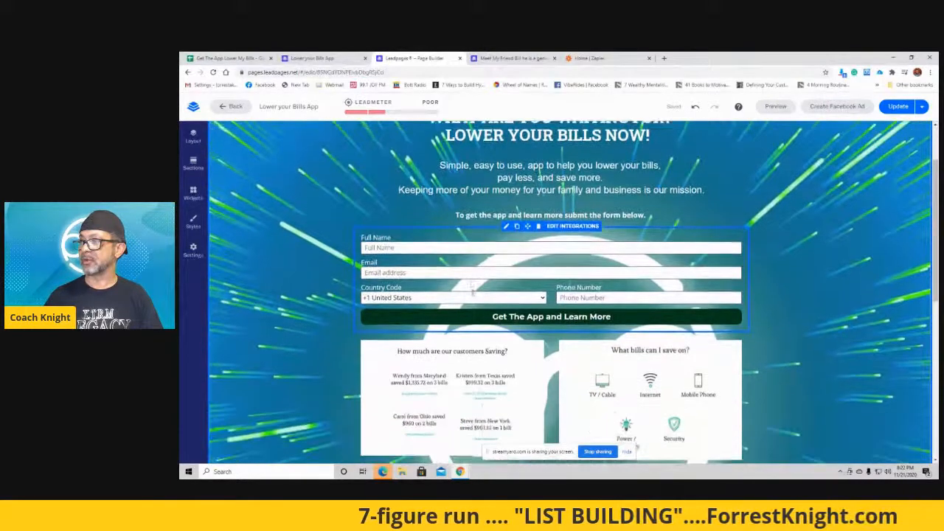
- Open the sign-up form's settings and rename the form as Get The Lower The Bills App, without the date and time
click(551, 267)
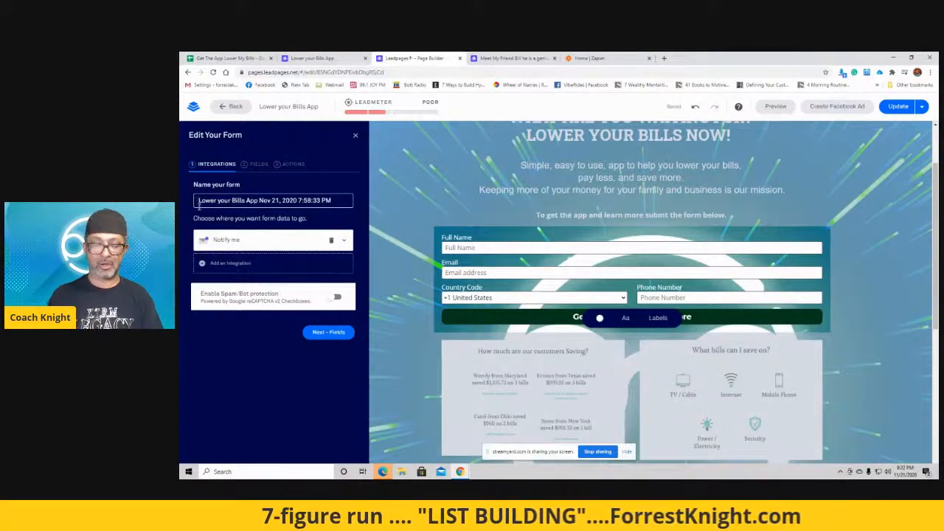
text(Get The A)
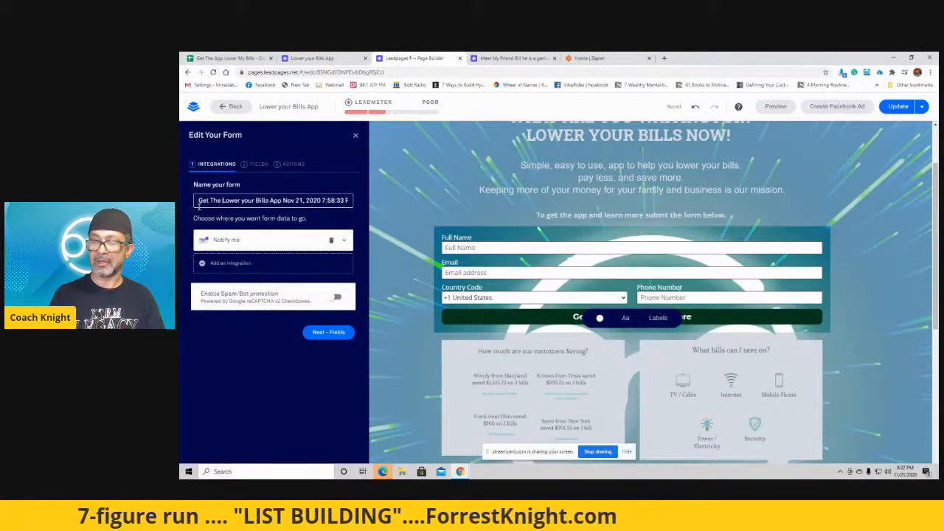
text(pp)
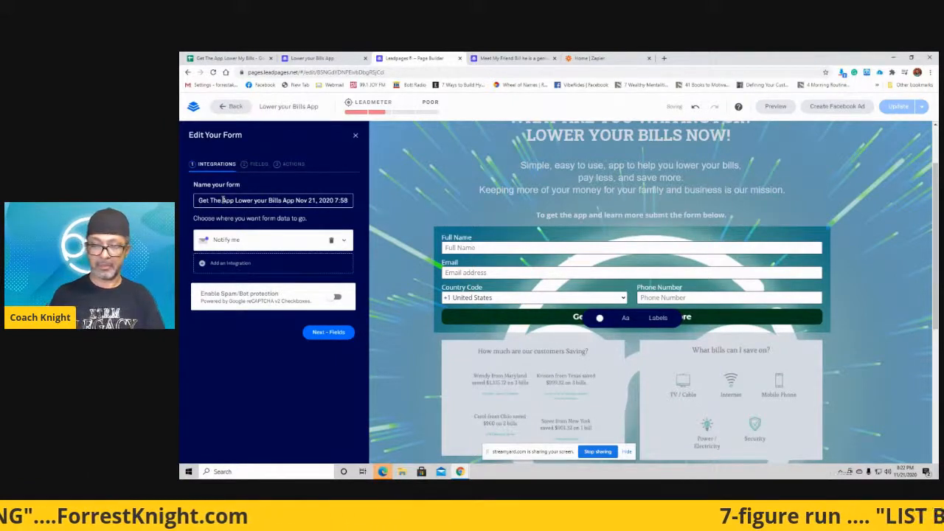
click(223, 200)
text(Lower The )
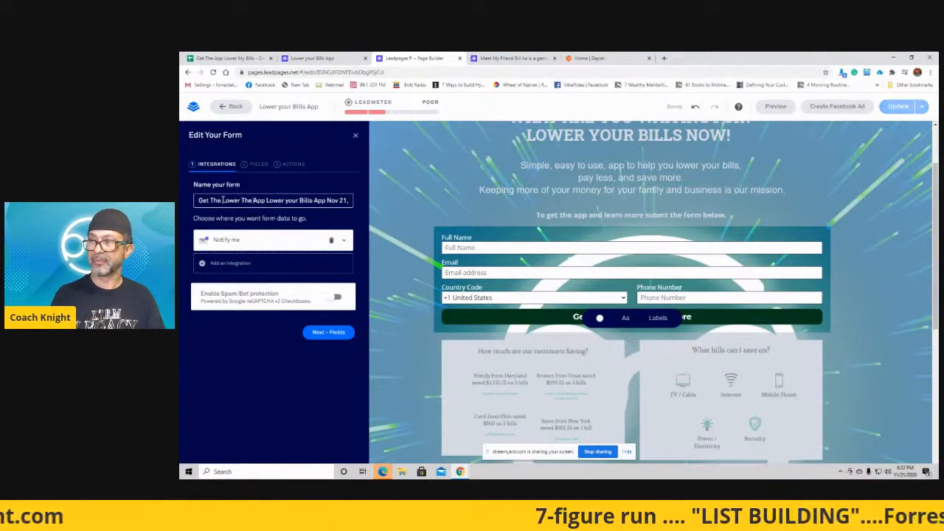
text(Bills)
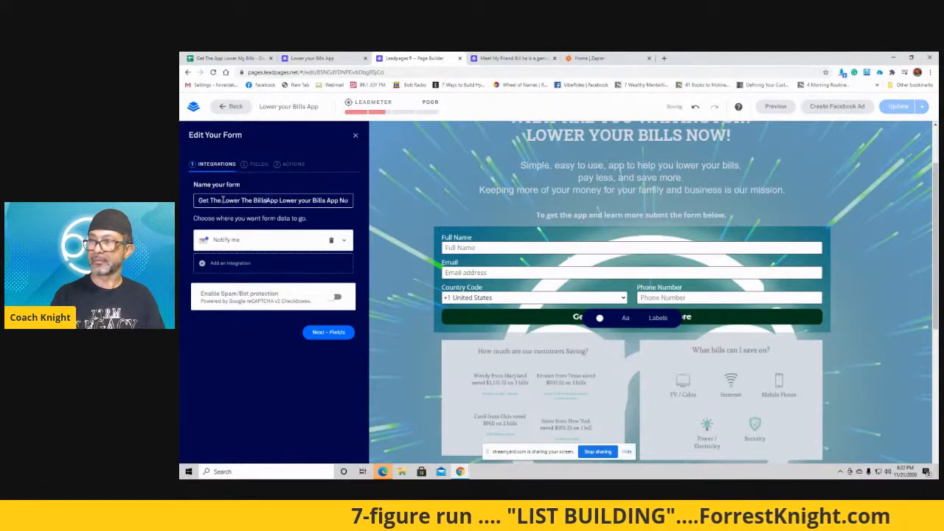
key(Delete)
key(Delete)
key(Delete)
key(Delete)
key(Delete)
key(Delete)
key(Delete)
key(Delete)
key(Delete)
key(Delete)
key(Delete)
key(Delete)
key(Delete)
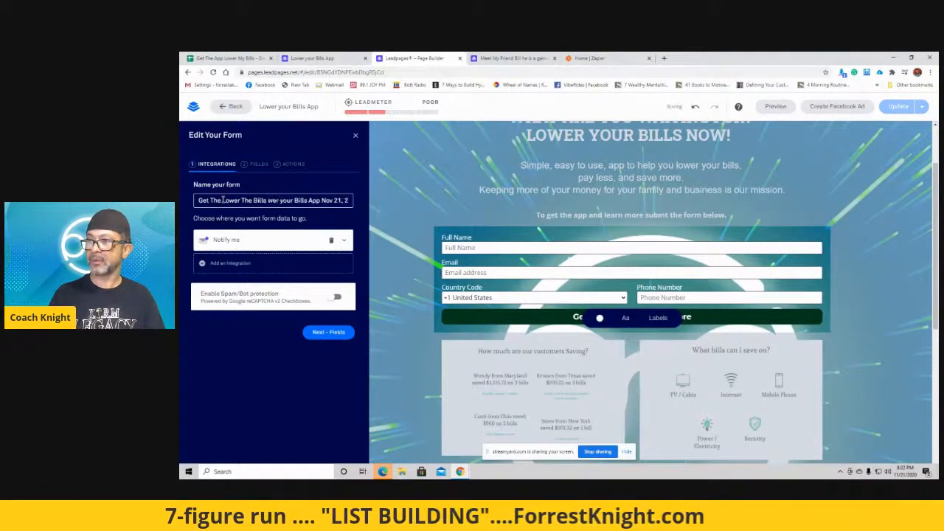
key(Delete)
key(Delete)
key(Delete)
key(Delete)
key(Delete)
key(Delete)
key(Delete)
key(Delete)
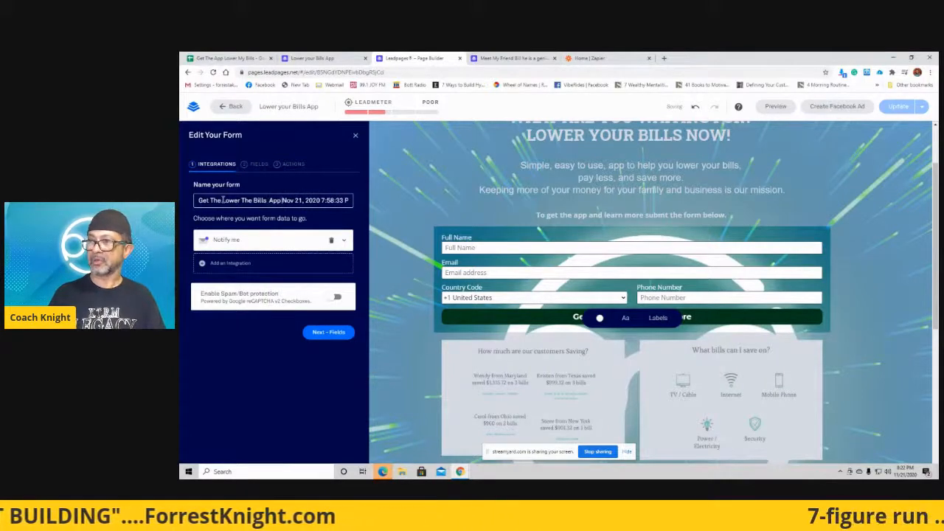
key(Delete)
key(Delete)
key(Delete)
key(Delete)
key(Delete)
key(Delete)
key(Delete)
key(Delete)
key(Delete)
key(Delete)
key(Delete)
key(Delete)
key(Delete)
key(Delete)
key(Delete)
key(Delete)
key(Delete)
key(Delete)
key(Delete)
key(Delete)
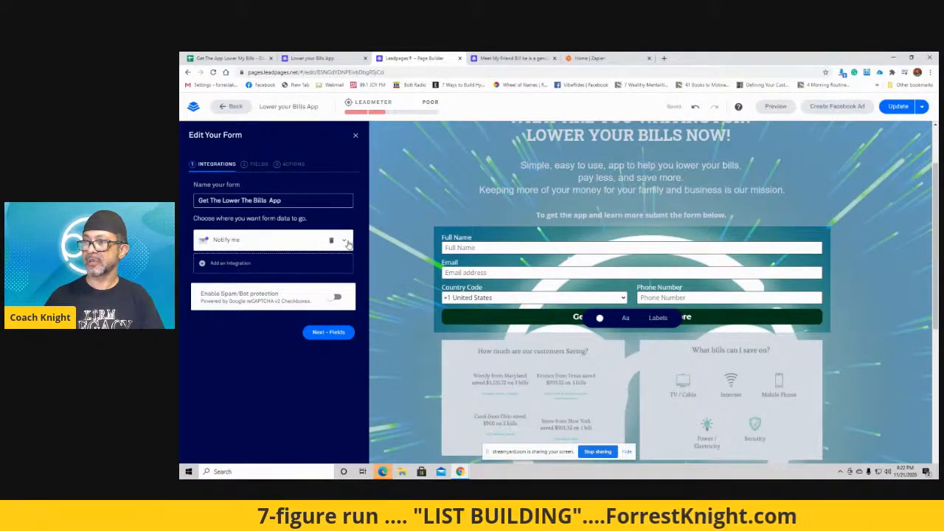
- Check the notification email set for the form's Notify me integration and save it
click(343, 240)
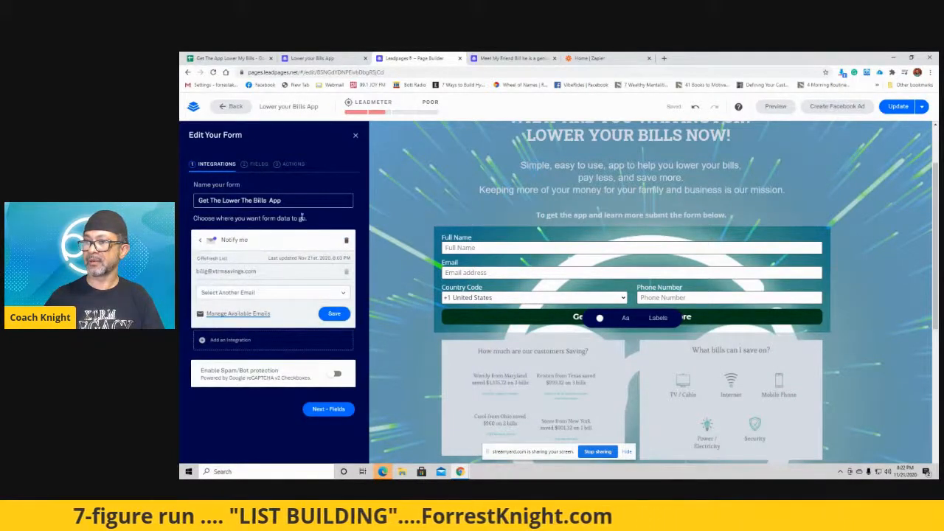
click(343, 318)
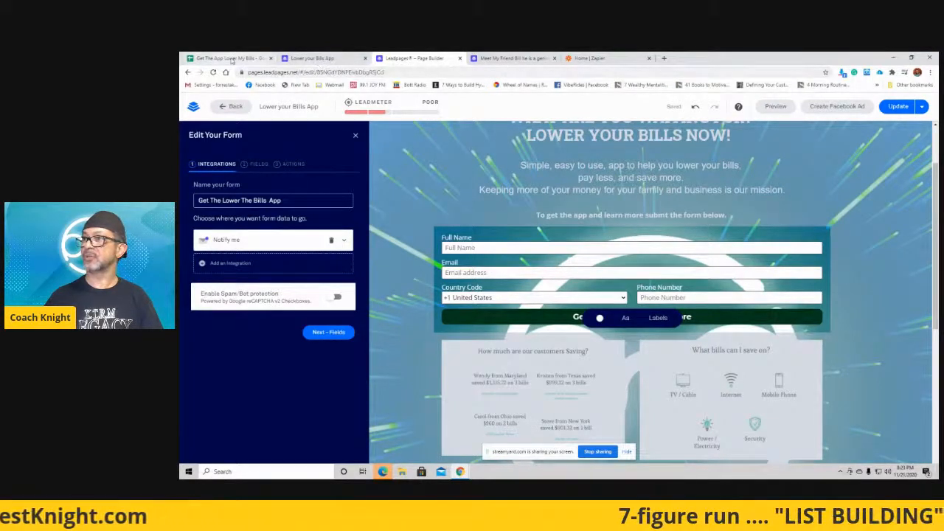
click(230, 58)
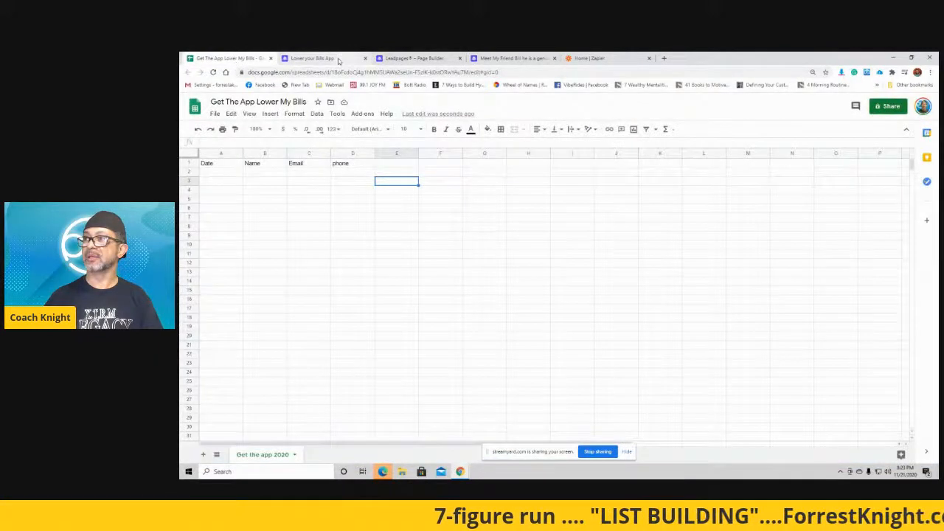
click(343, 60)
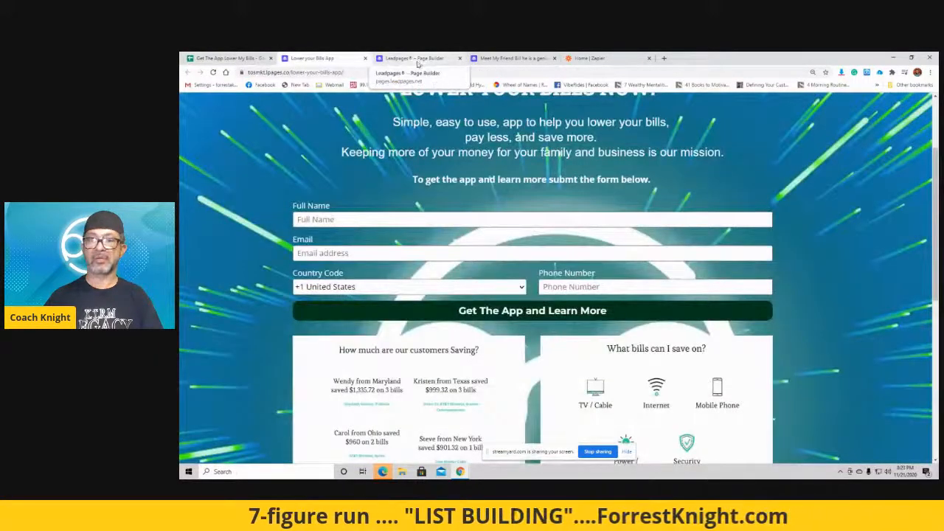
click(417, 58)
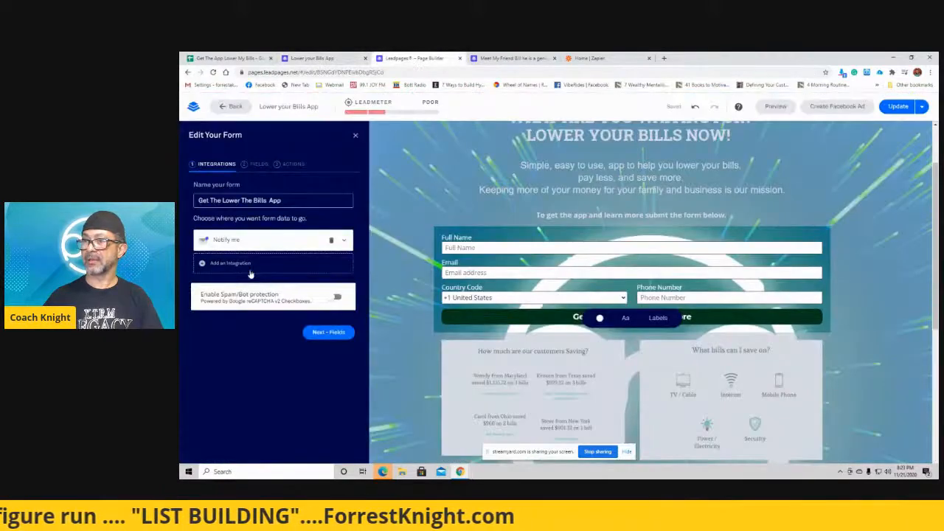
- Add a Google Sheets integration to the form using the Zap template Log new Leadpages submissions on Google Sheets
click(215, 263)
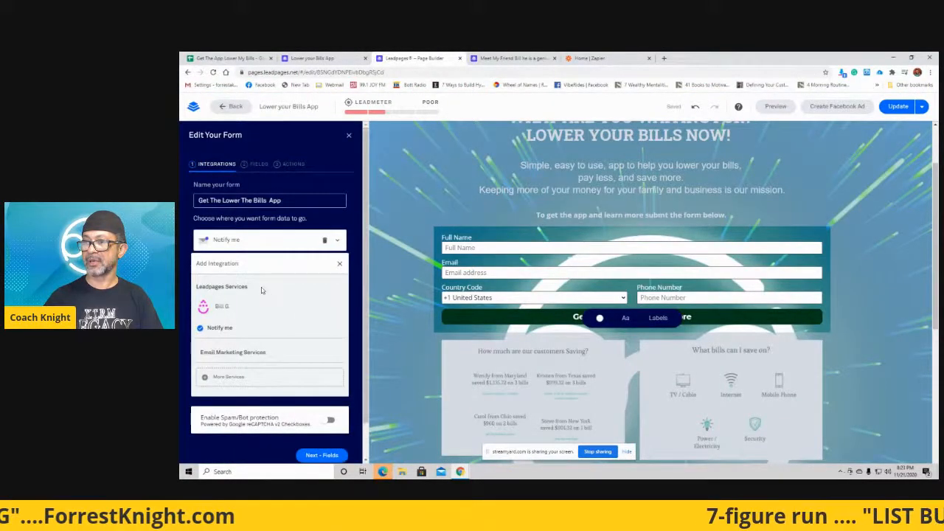
scroll(266, 310, down, 1)
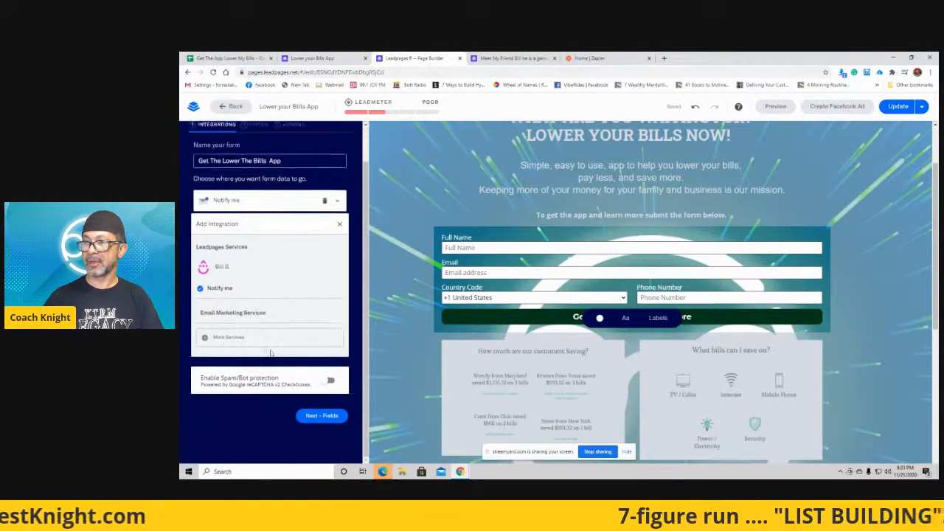
click(229, 338)
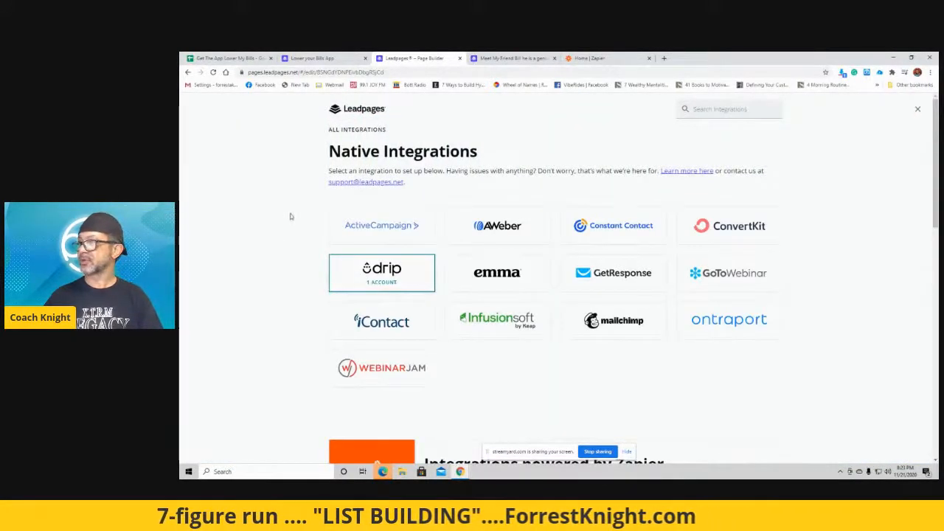
scroll(291, 221, down, 2)
scroll(298, 212, down, 3)
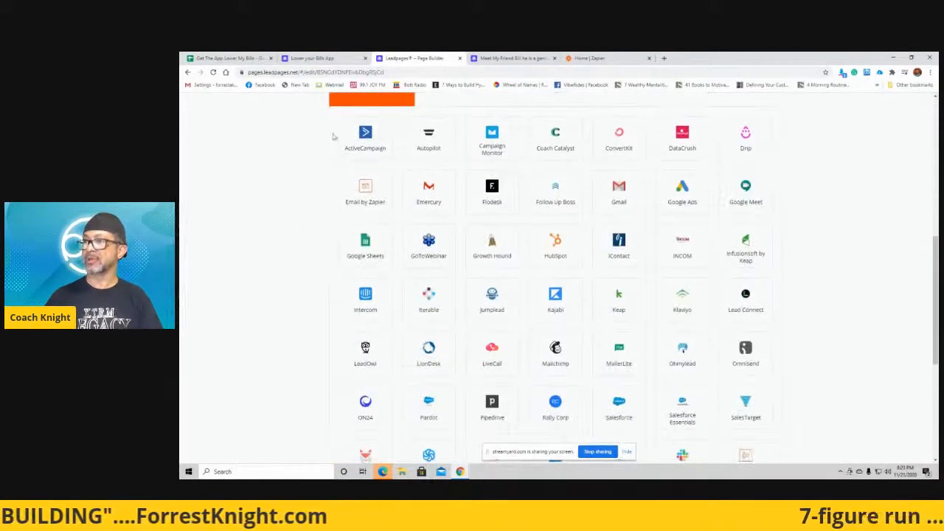
click(365, 247)
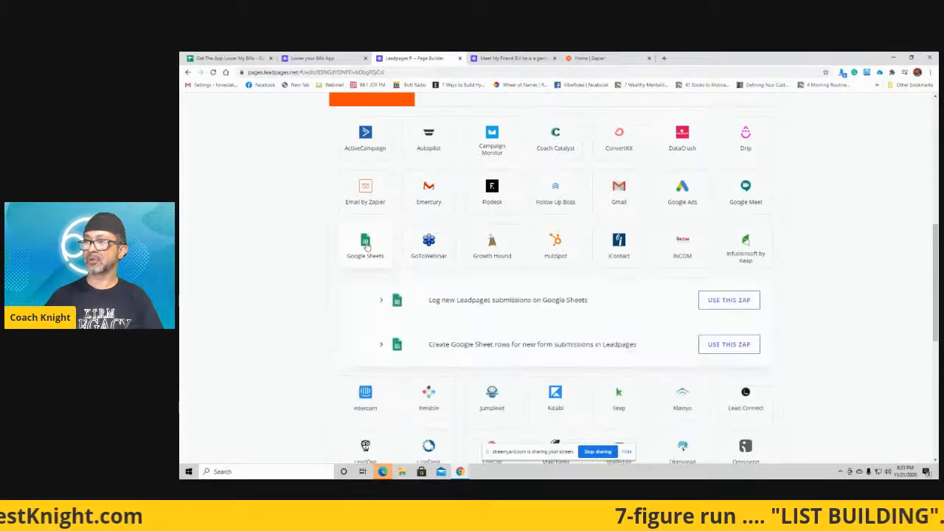
scroll(335, 236, down, 1)
scroll(332, 240, down, 1)
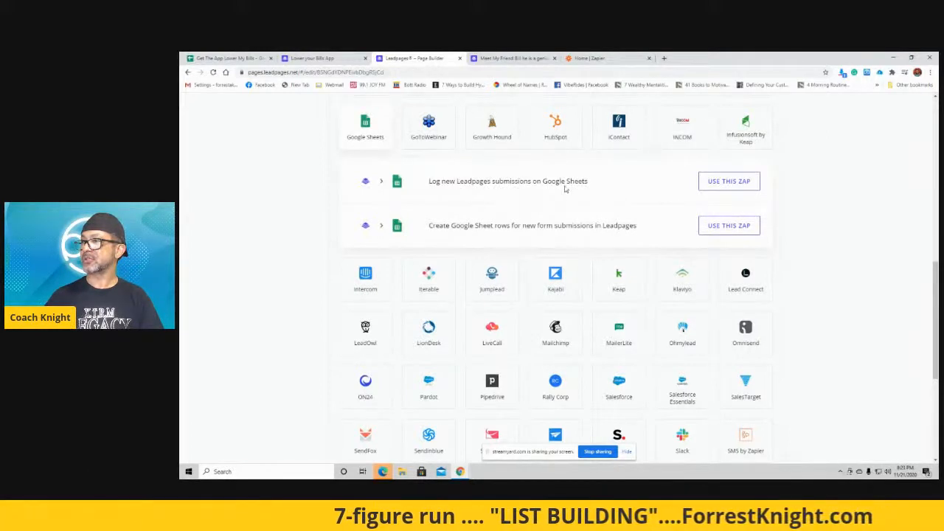
click(730, 181)
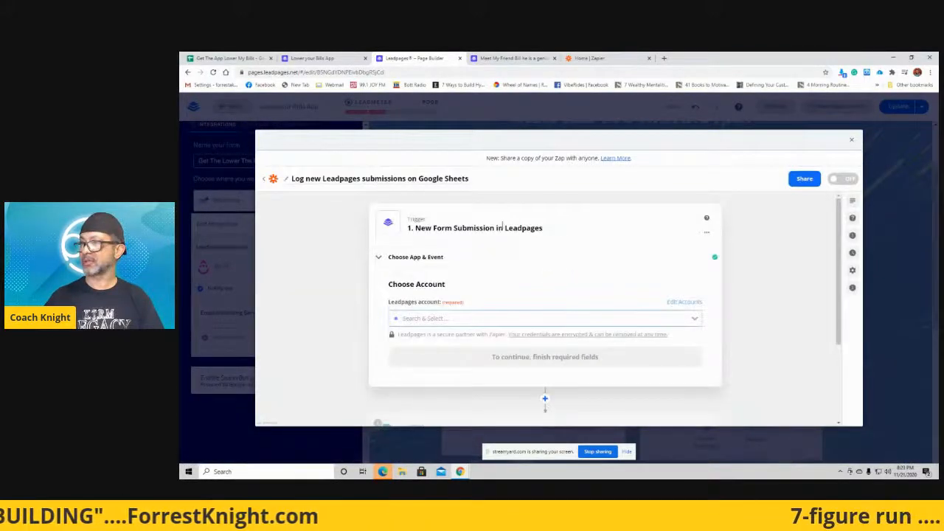
- Review the Zap trigger's app and event options, keep Leadpages with New Form Submission, and continue to the account choice
scroll(499, 223, up, 3)
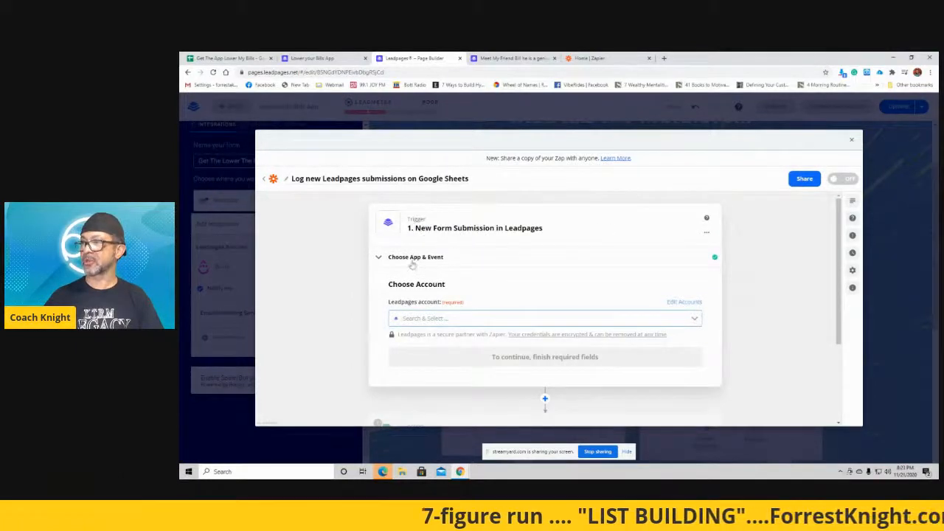
click(425, 262)
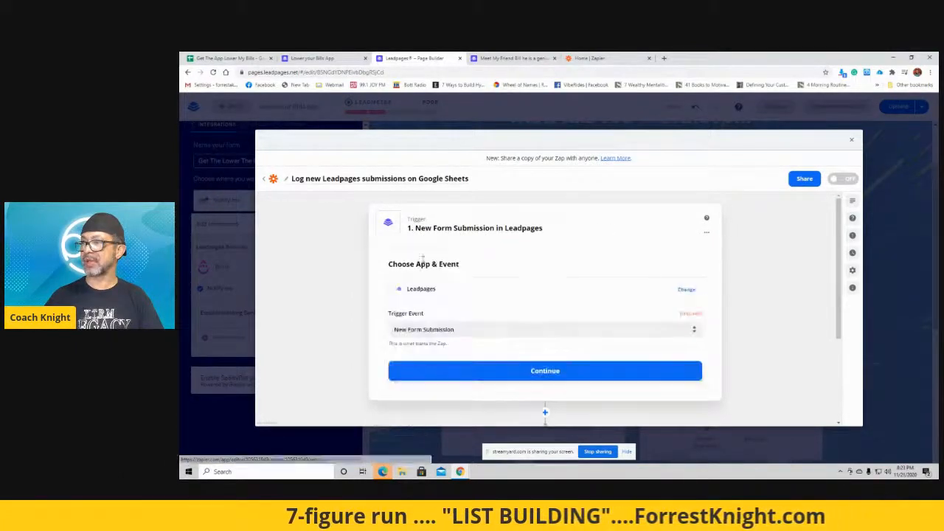
click(392, 288)
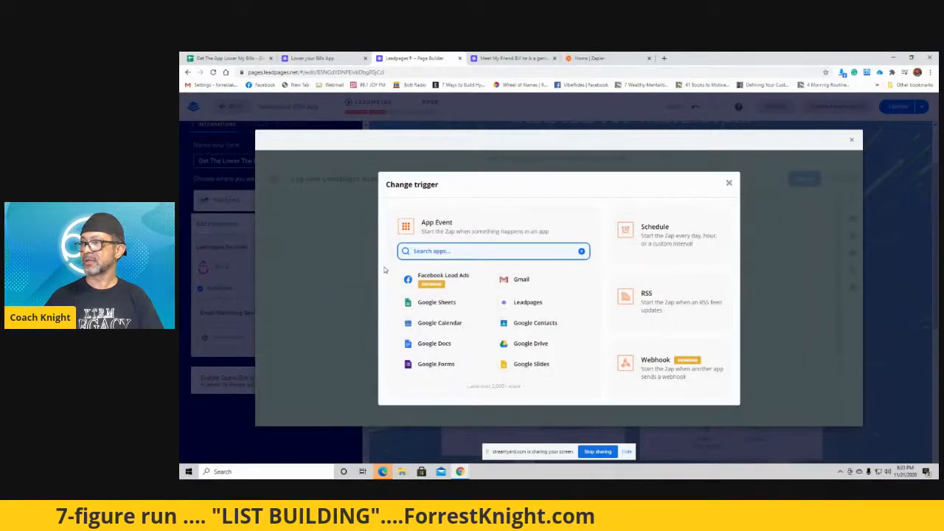
click(348, 263)
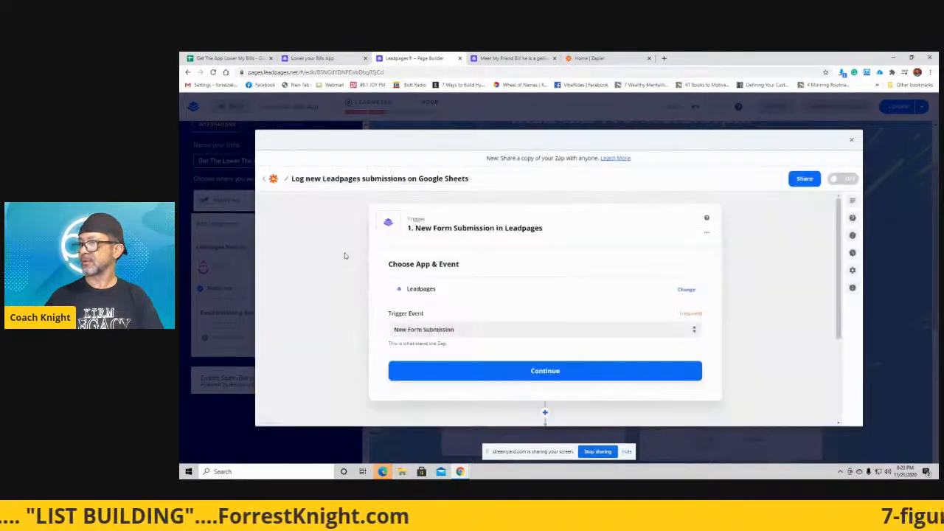
scroll(344, 255, down, 1)
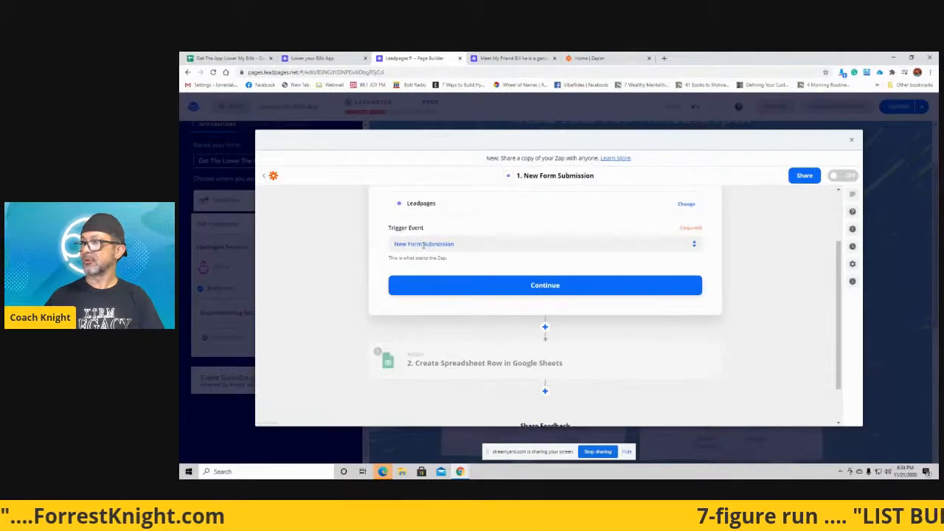
click(423, 244)
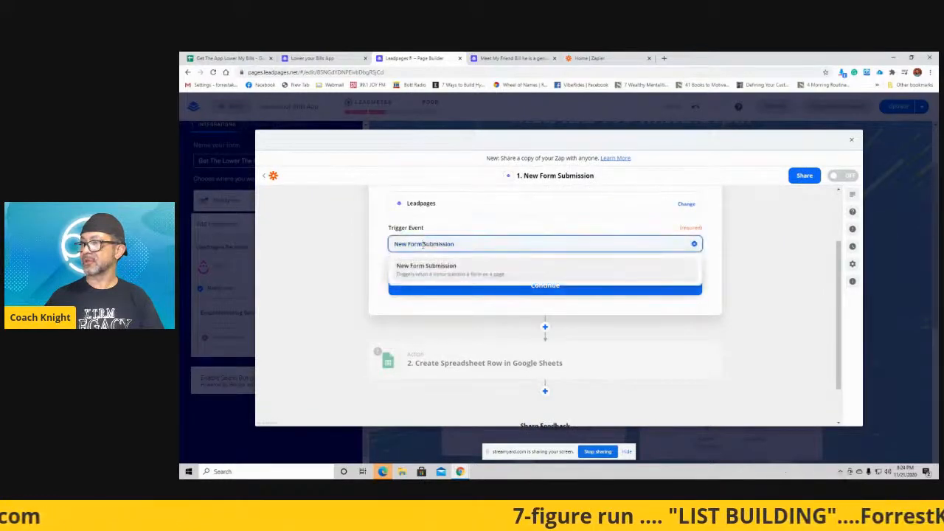
click(378, 272)
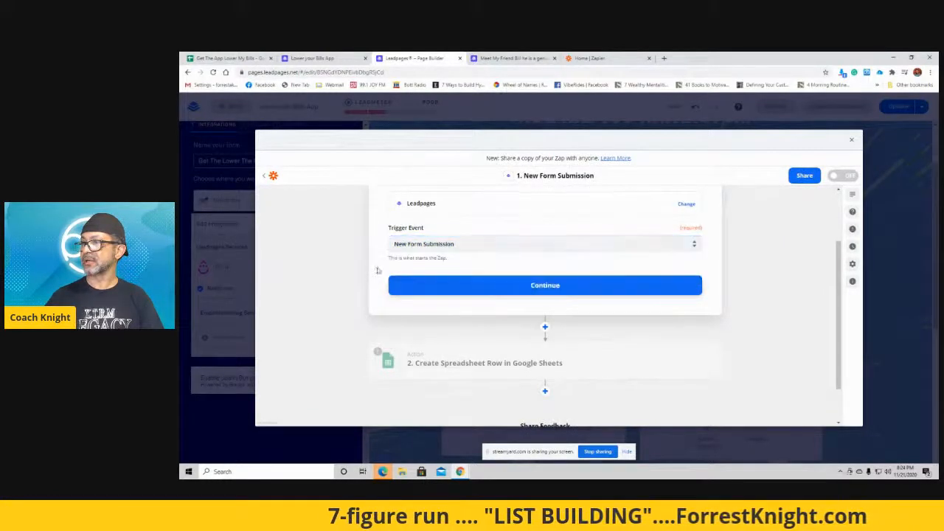
click(516, 289)
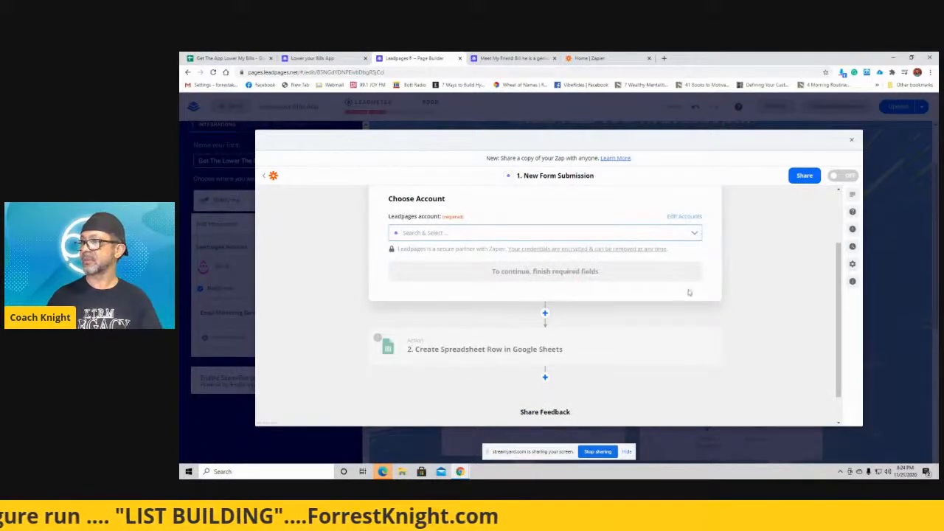
- Choose the existing Leadpages account for the trigger and accept Get The Lower The Bills App as its form
click(423, 234)
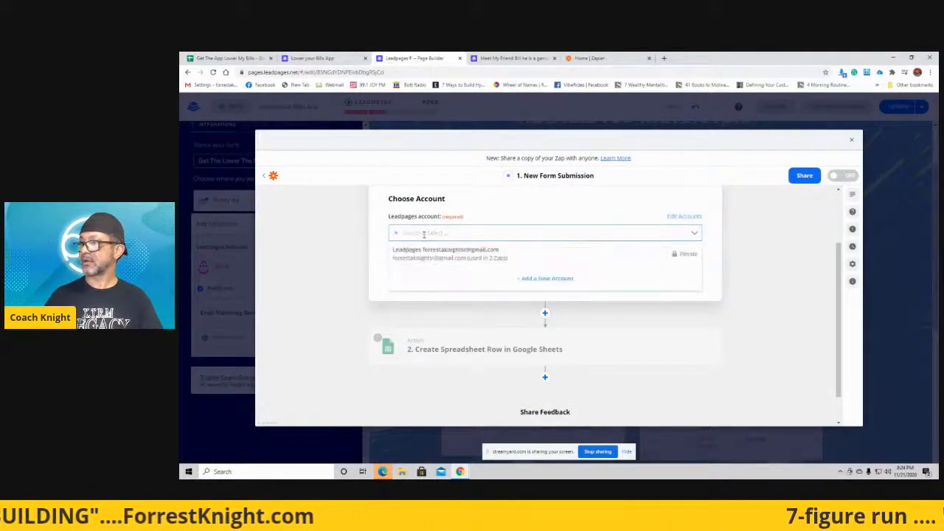
click(426, 257)
click(414, 270)
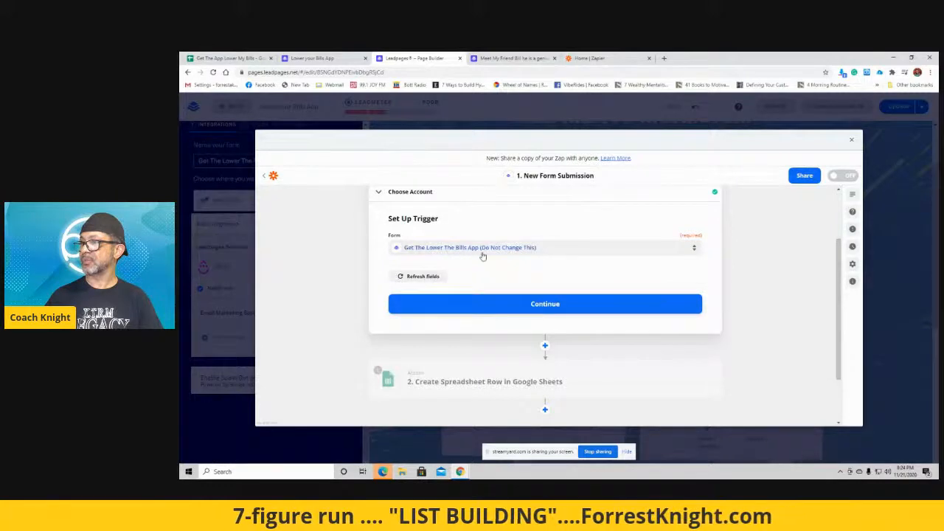
click(311, 57)
click(229, 58)
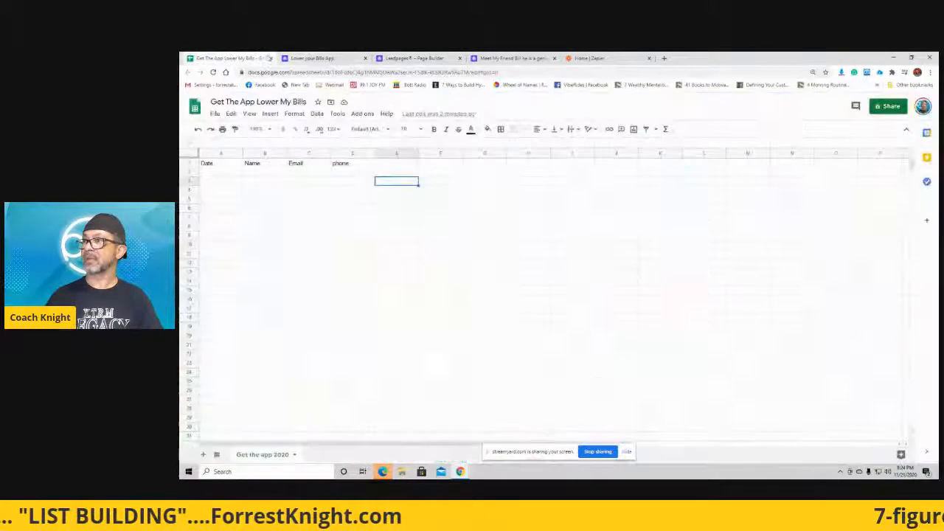
click(417, 59)
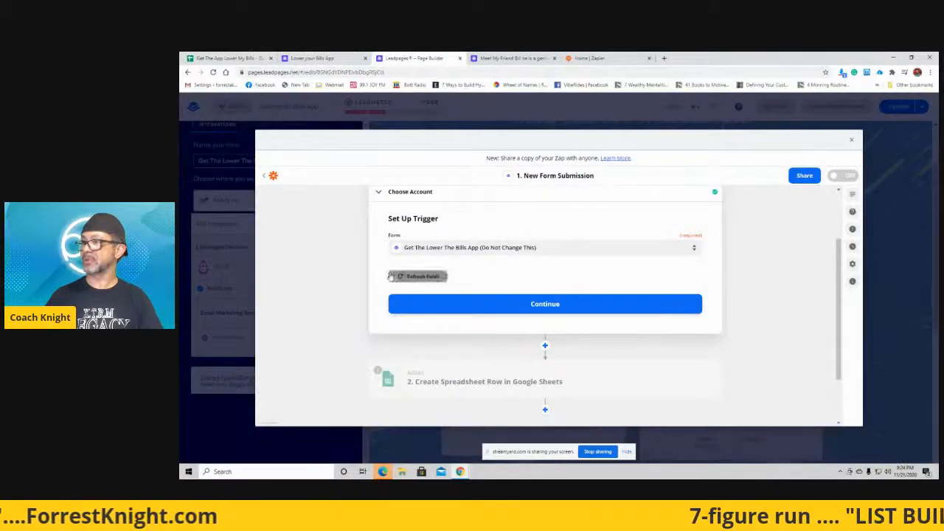
click(555, 307)
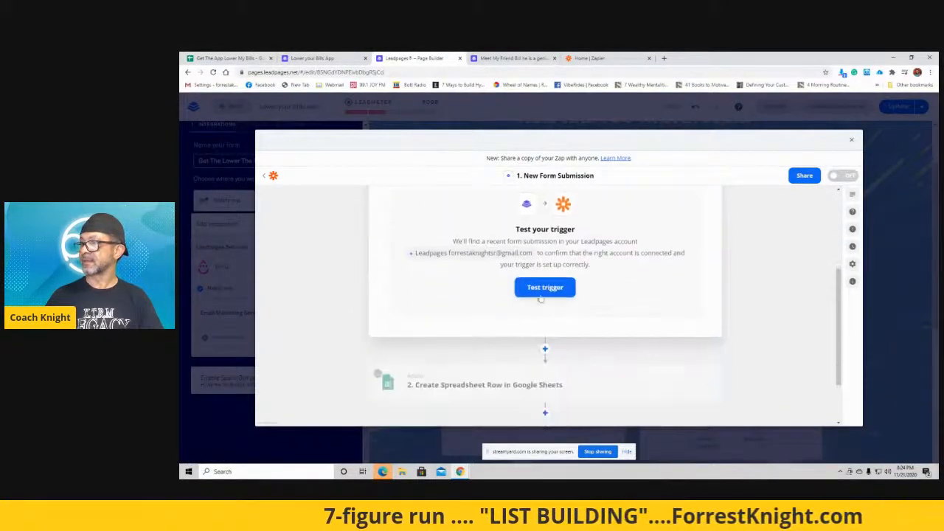
- Test the trigger, try loading more form submissions, and continue to the Google Sheets action with Form Submission A
click(544, 287)
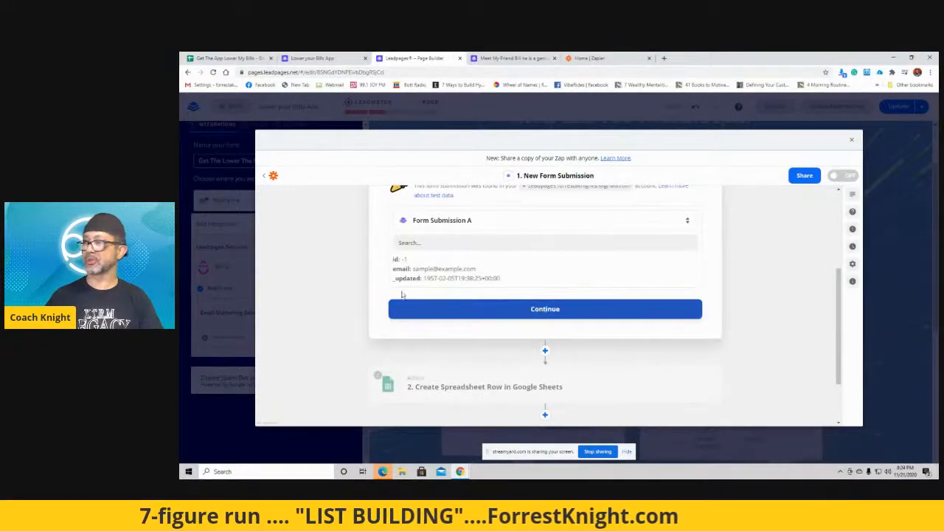
scroll(353, 269, up, 2)
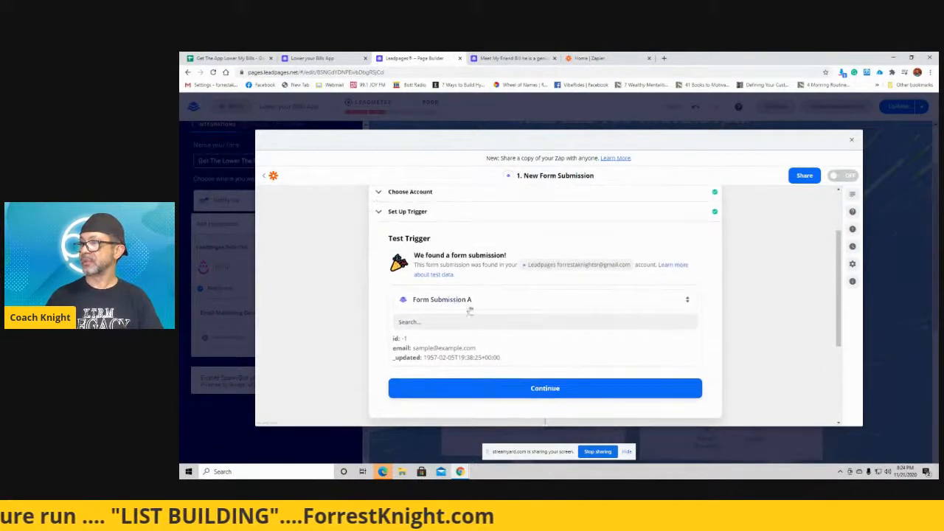
click(402, 321)
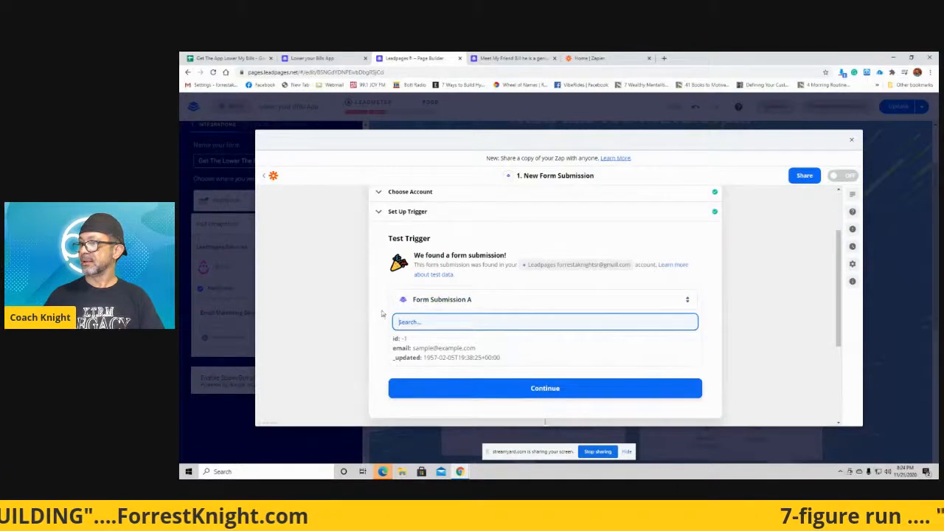
scroll(419, 269, down, 1)
click(428, 261)
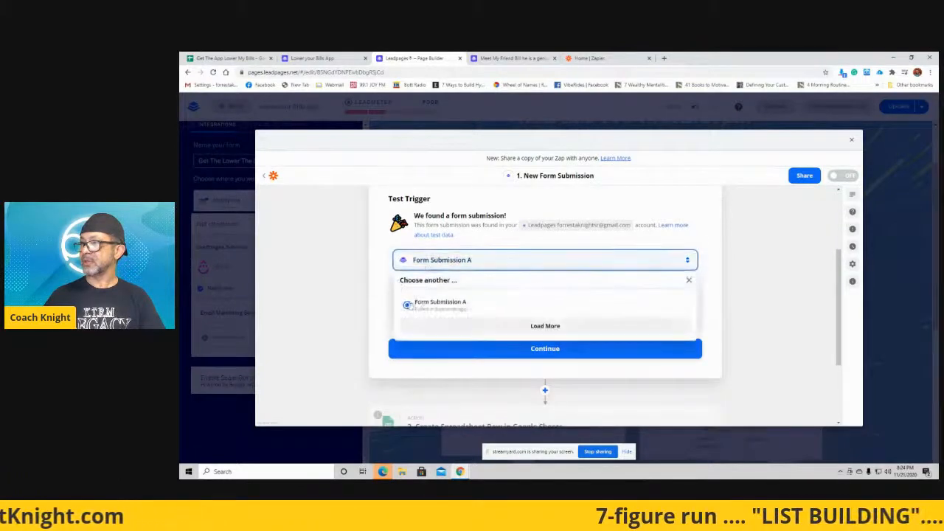
click(535, 328)
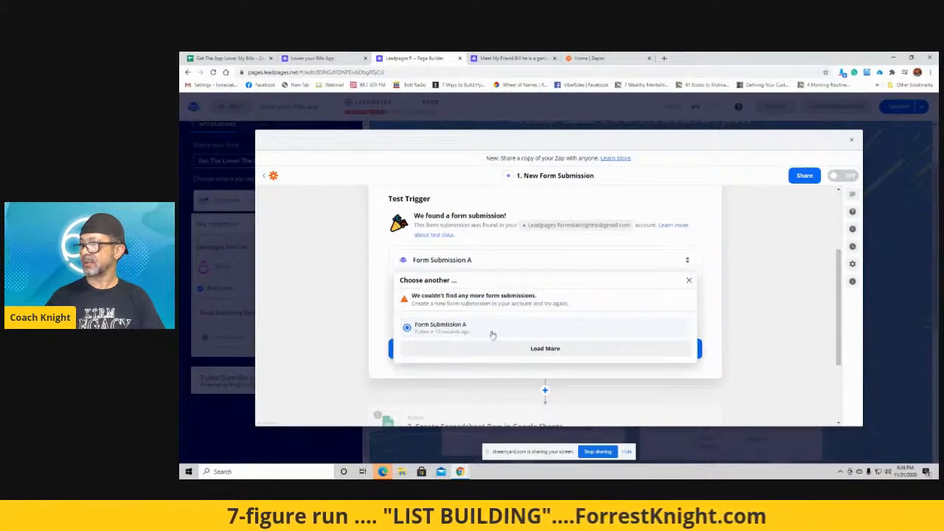
click(383, 303)
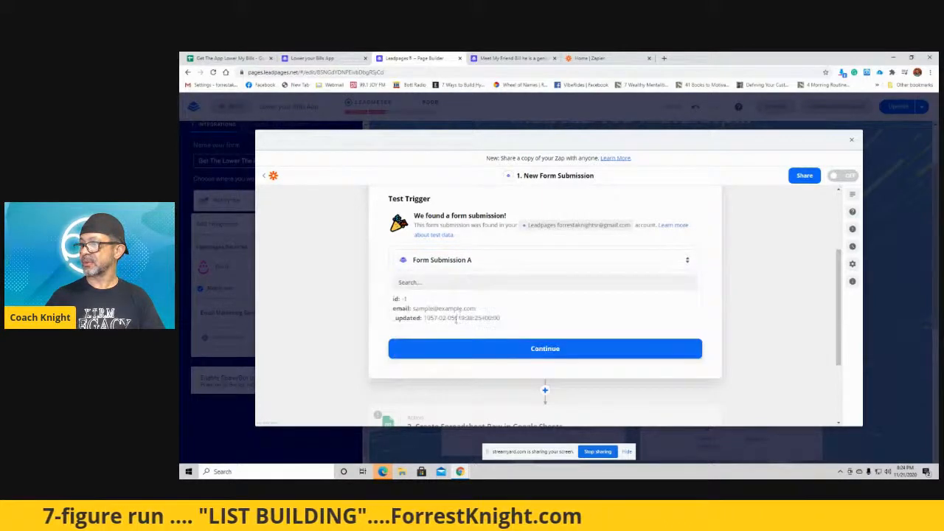
scroll(456, 319, down, 2)
click(458, 268)
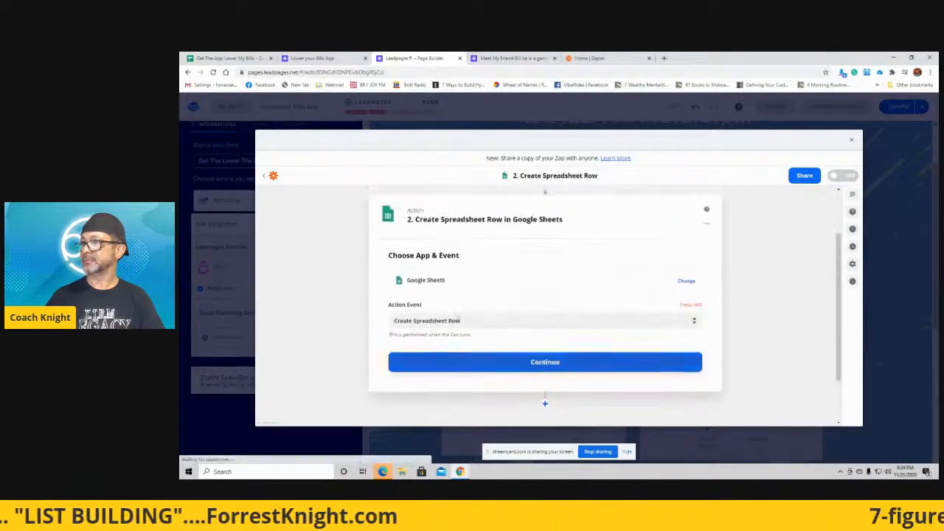
- Keep Create Spreadsheet Row as the action event and choose the existing Google Sheets account for the action
click(436, 322)
scroll(379, 323, down, 1)
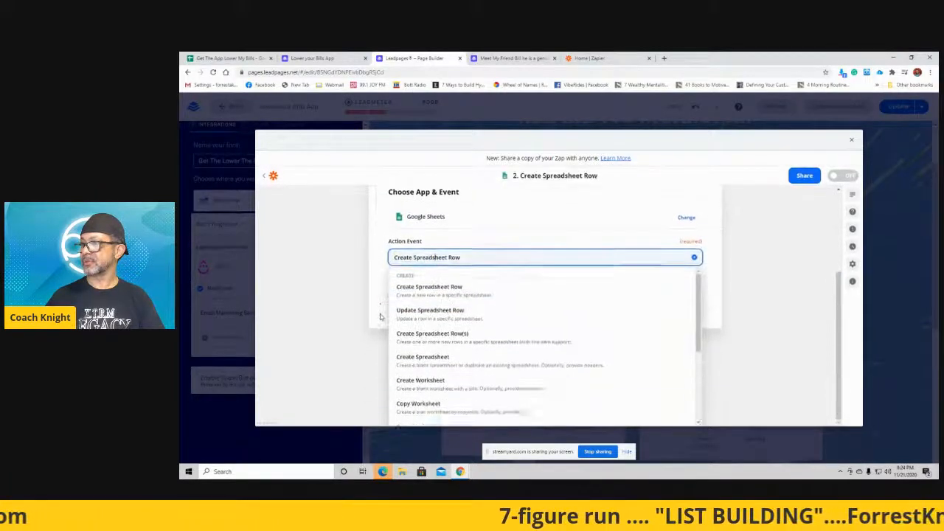
click(380, 317)
click(514, 301)
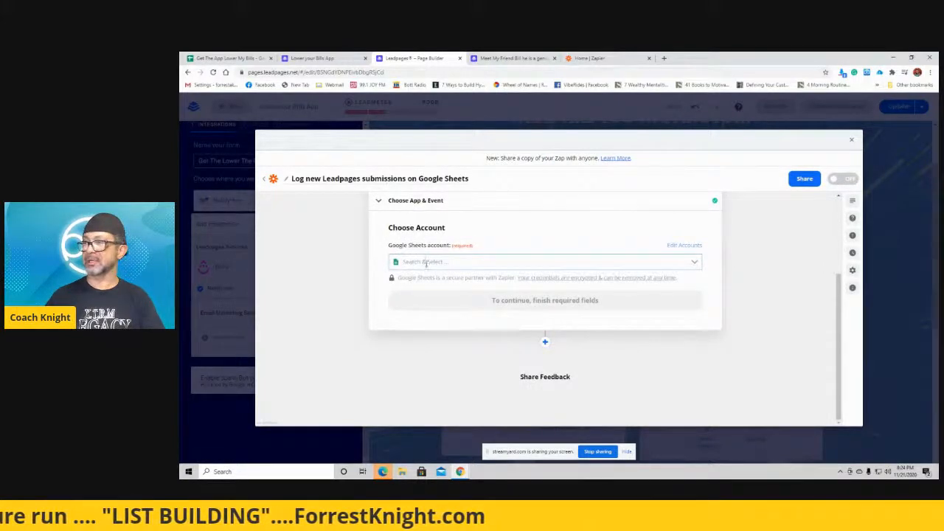
click(426, 263)
click(438, 288)
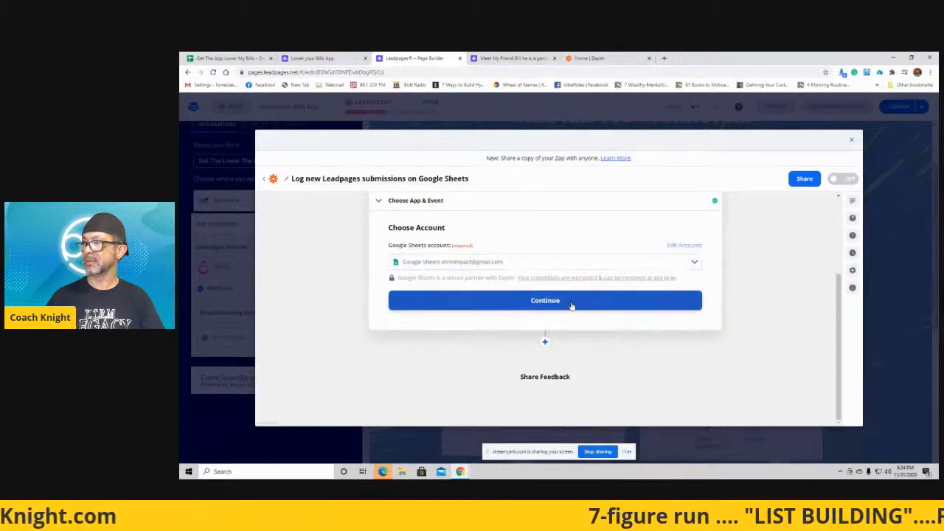
click(571, 301)
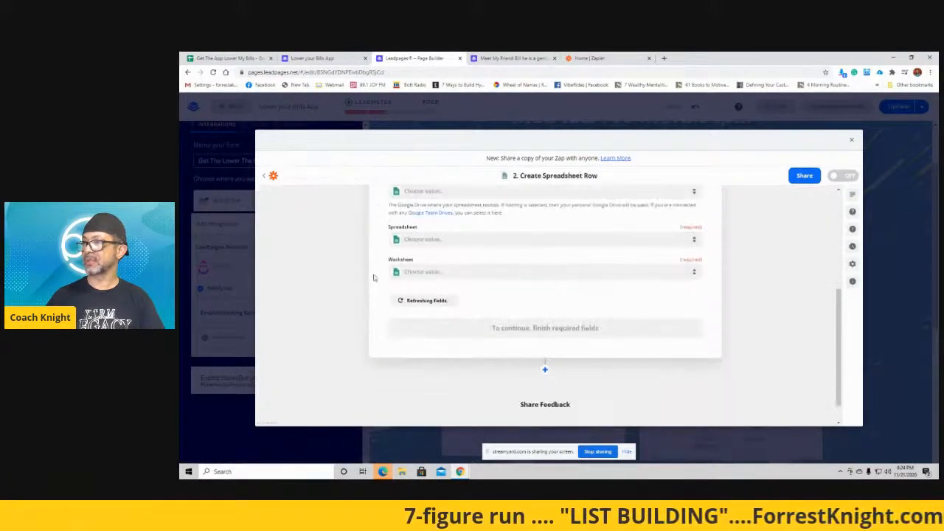
- Set the action's drive to My Google Drive, the spreadsheet to Get The App Lower My Bills and the worksheet to Get the app 2020
click(421, 231)
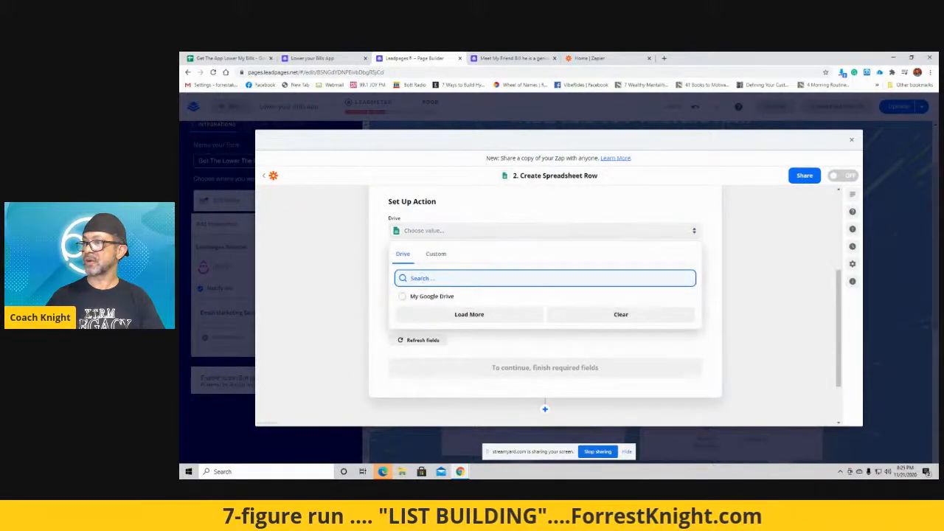
click(403, 298)
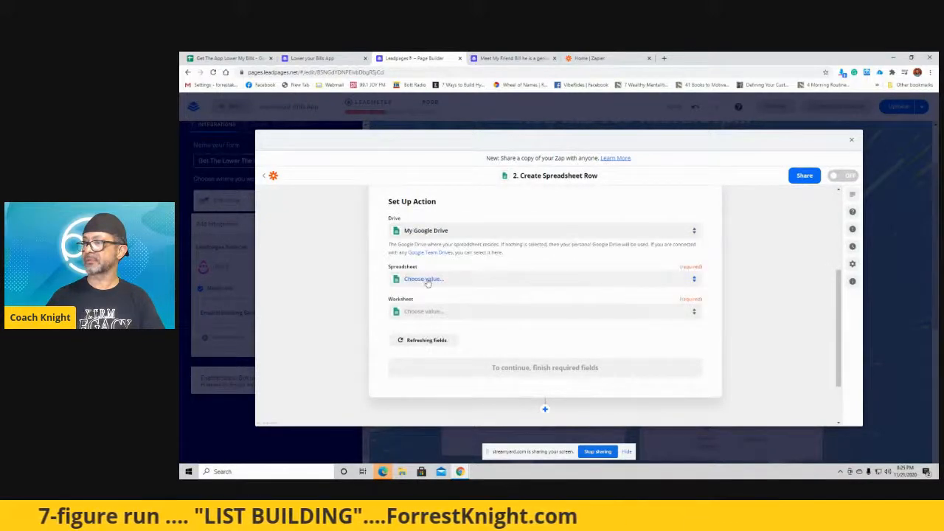
click(427, 281)
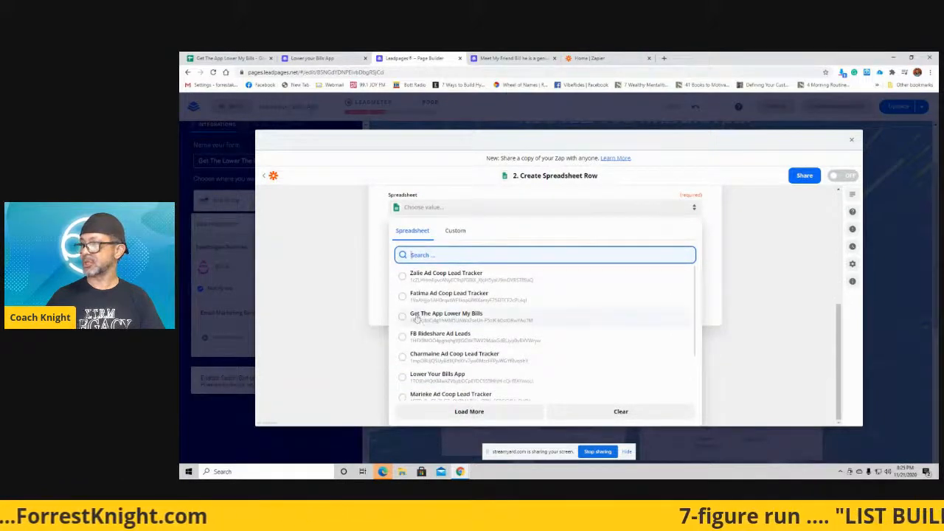
click(402, 317)
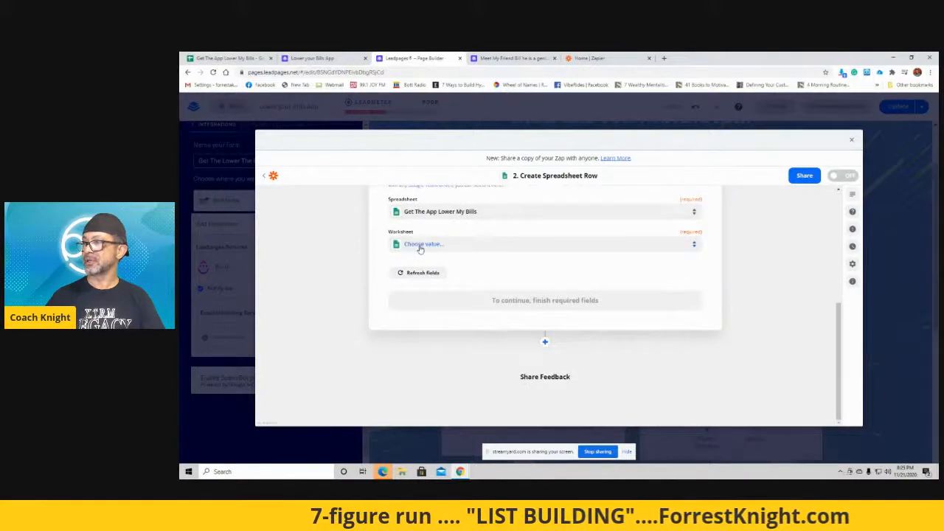
click(420, 245)
click(407, 313)
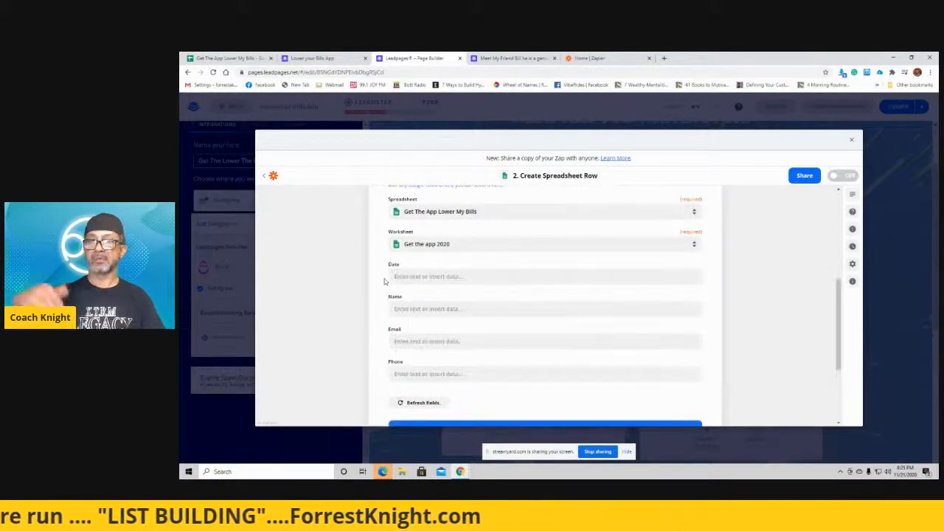
- Check the worksheet name in the Get The App Lower My Bills Google Sheet and return to the Zap setup in Leadpages
click(232, 59)
scroll(295, 316, down, 5)
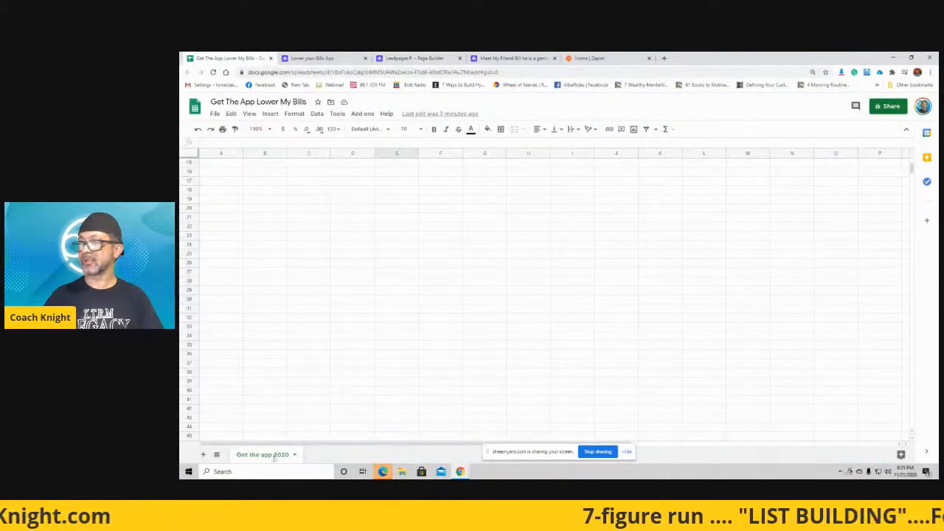
click(600, 58)
click(443, 59)
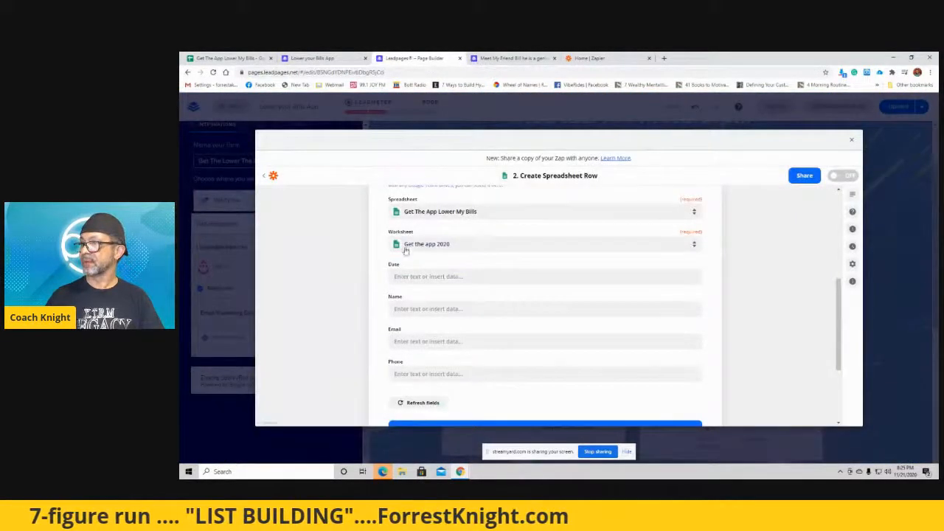
- Map the Date column to Leadpages Updated At and the Name column to the form submission's Email field
scroll(383, 259, down, 1)
click(416, 236)
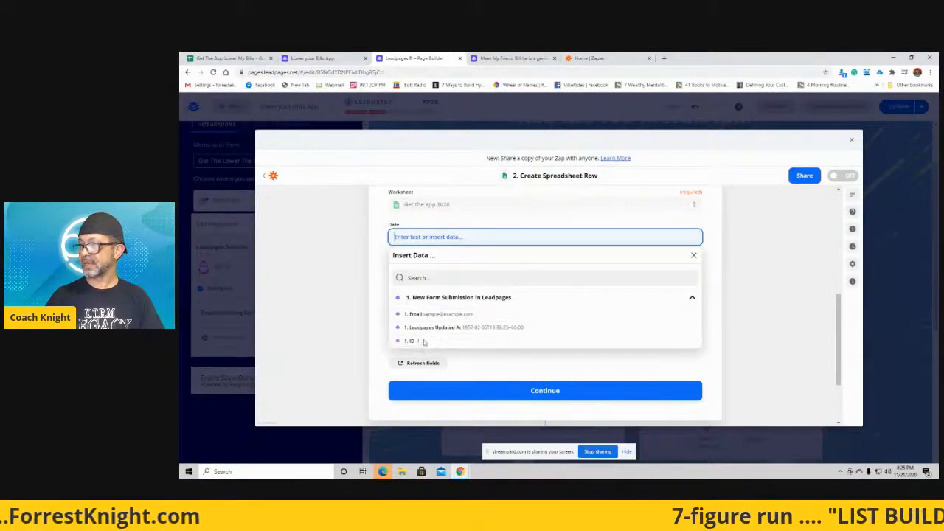
click(479, 332)
click(378, 306)
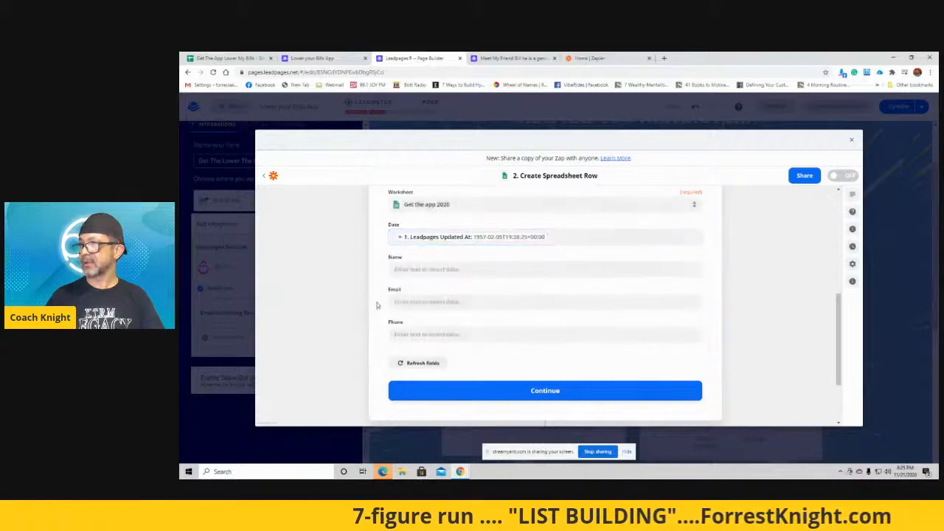
click(416, 269)
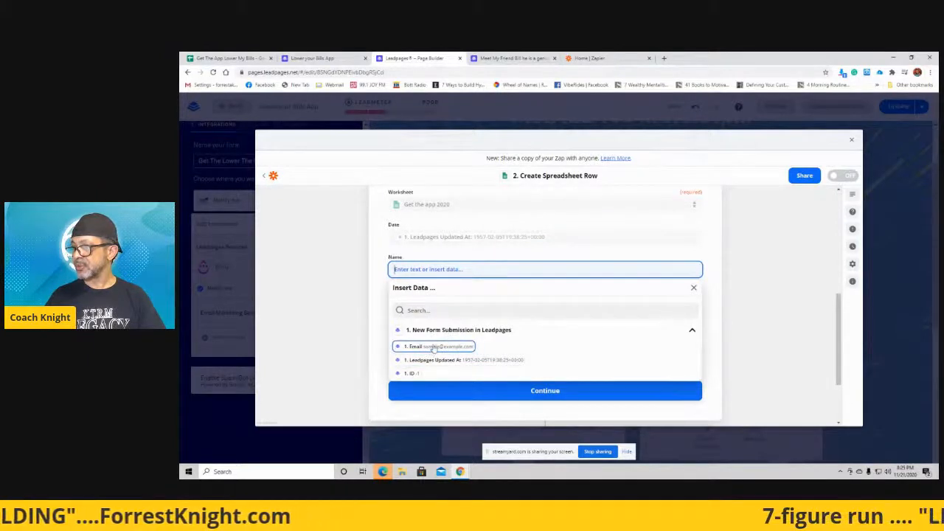
click(413, 346)
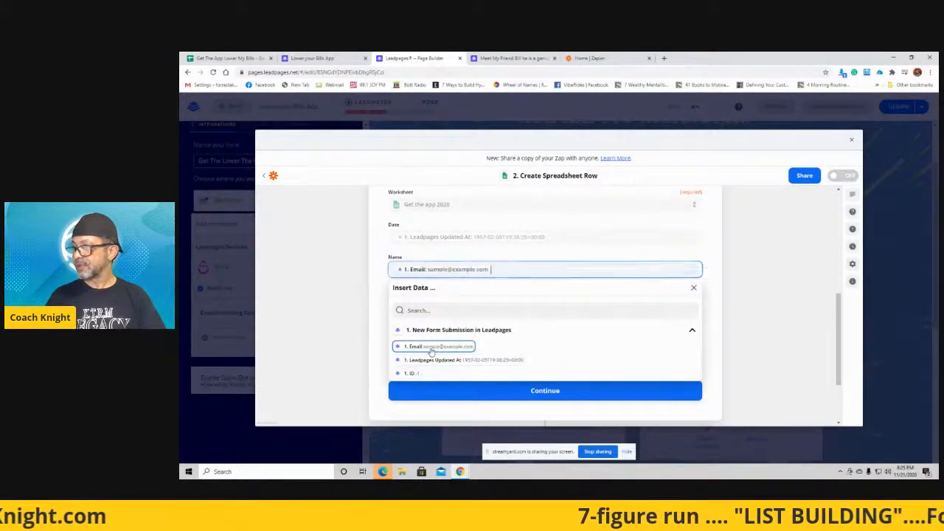
click(376, 297)
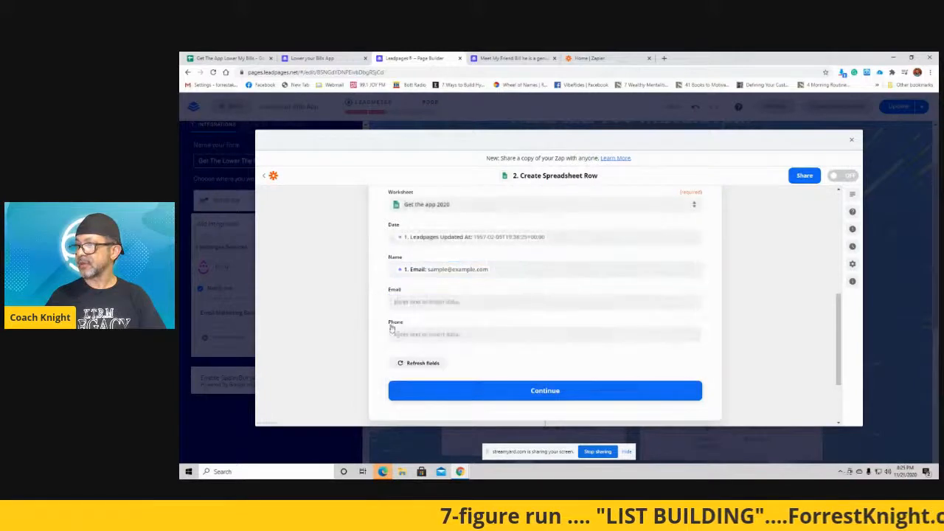
- Map both the Email and Phone columns to the form submission's Email field
click(421, 302)
click(416, 378)
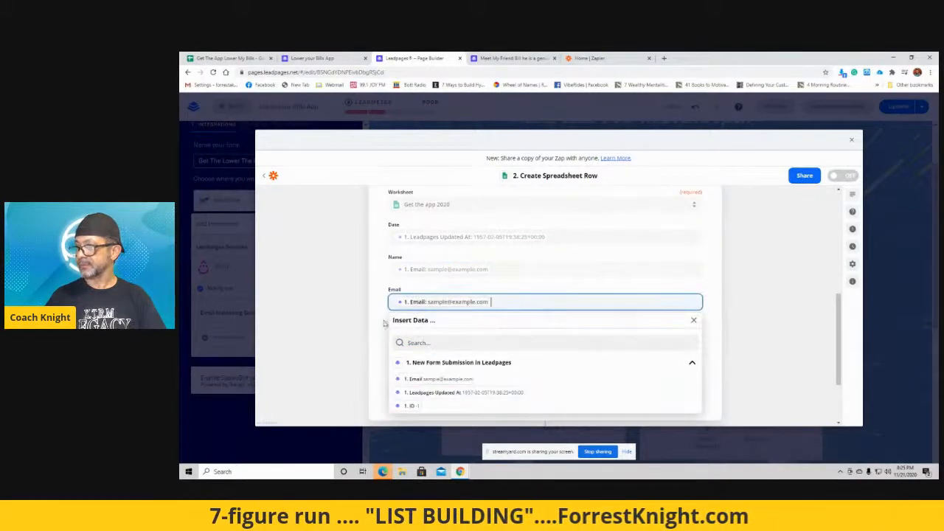
click(380, 334)
click(424, 335)
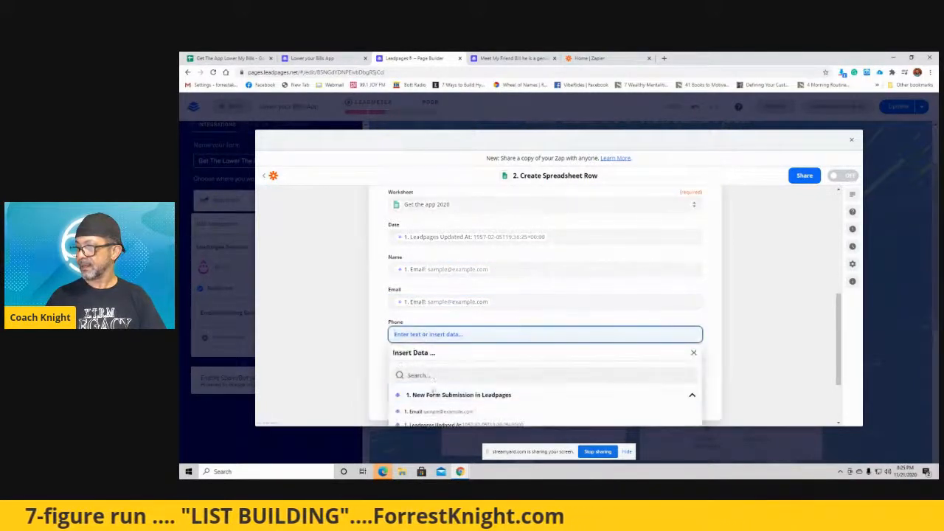
scroll(431, 349, down, 2)
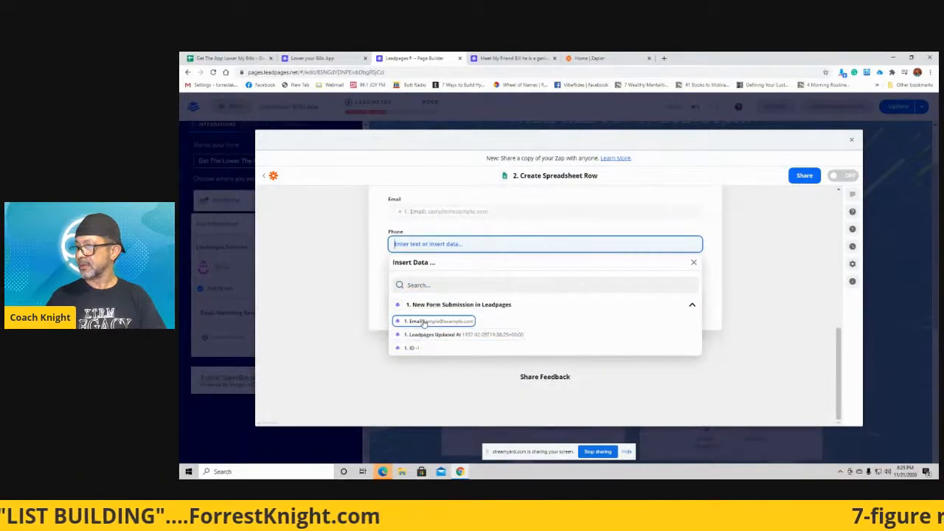
click(422, 321)
click(376, 278)
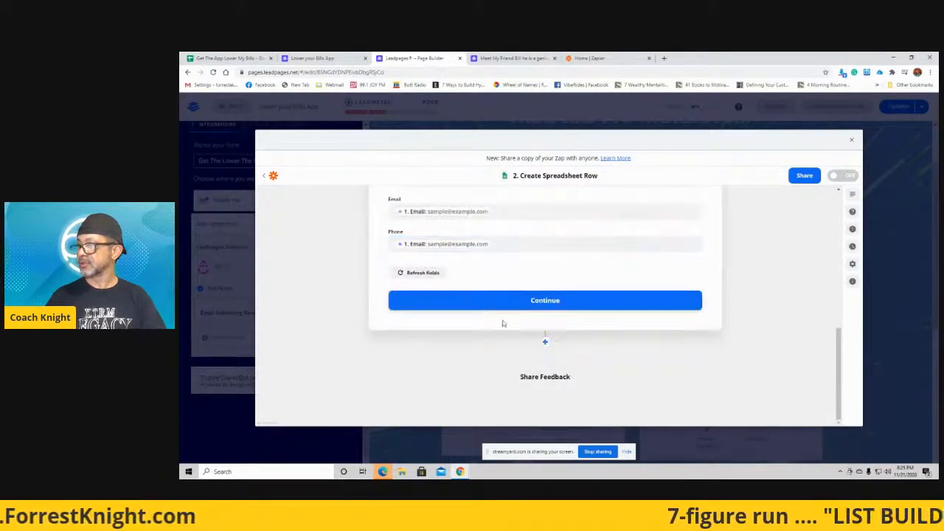
- Continue to the action test, run it with Test & Review, and check the test row in the Google Sheet
click(549, 301)
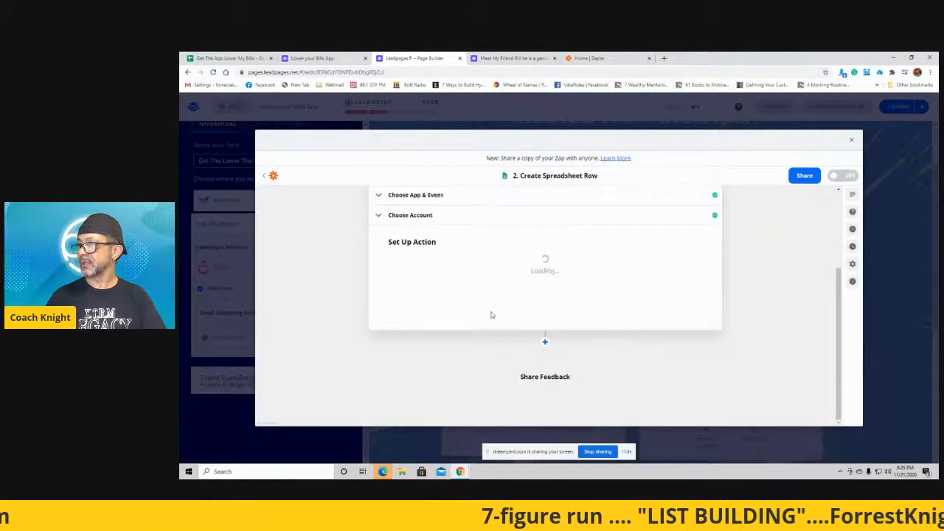
scroll(487, 306, down, 3)
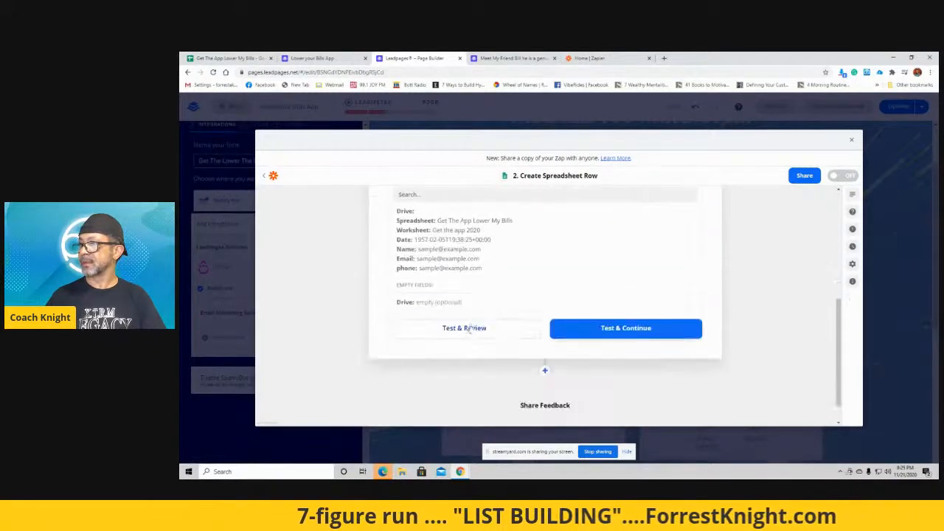
click(468, 329)
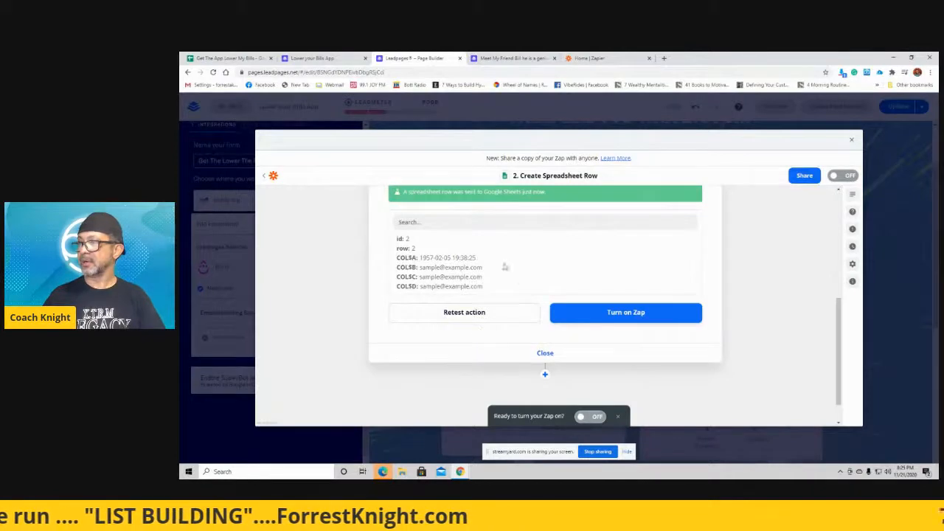
click(252, 59)
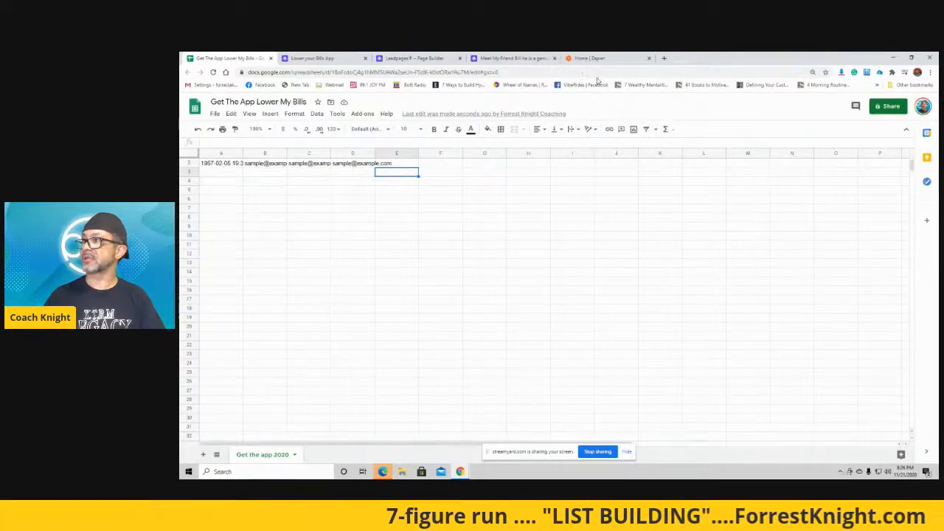
- Switch to the Zapier dashboard and look through the list of existing Zaps
click(581, 59)
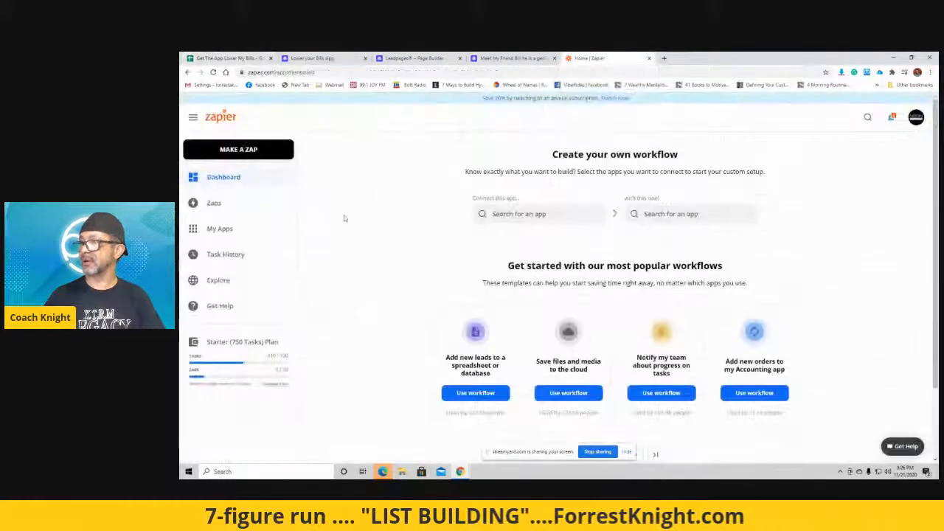
scroll(345, 212, down, 1)
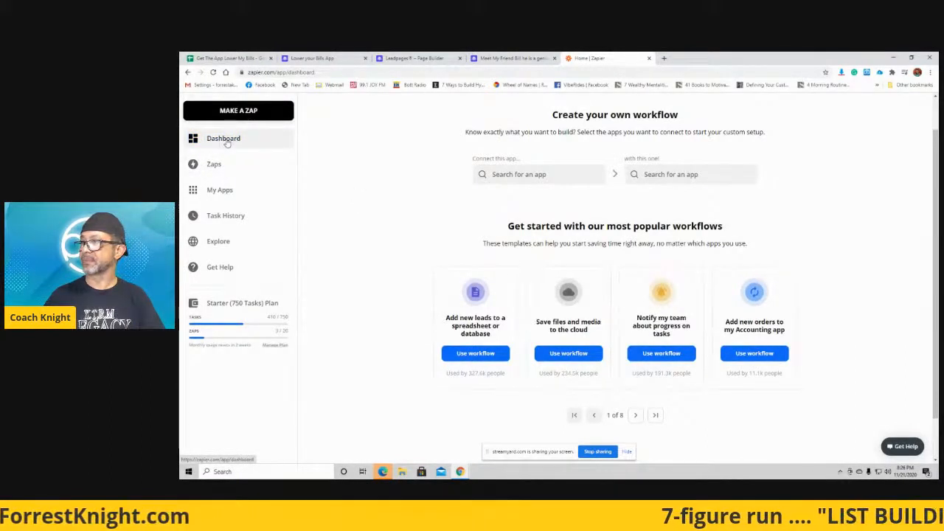
click(213, 165)
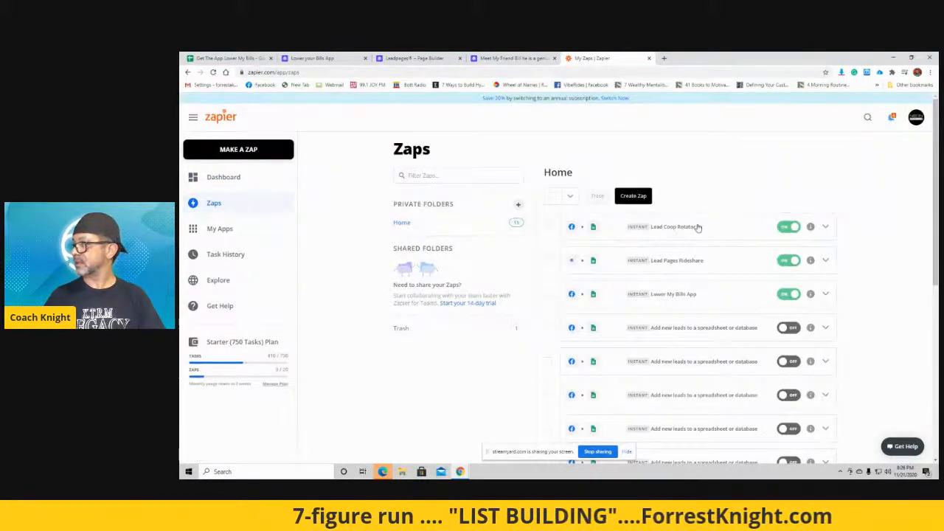
scroll(698, 228, down, 1)
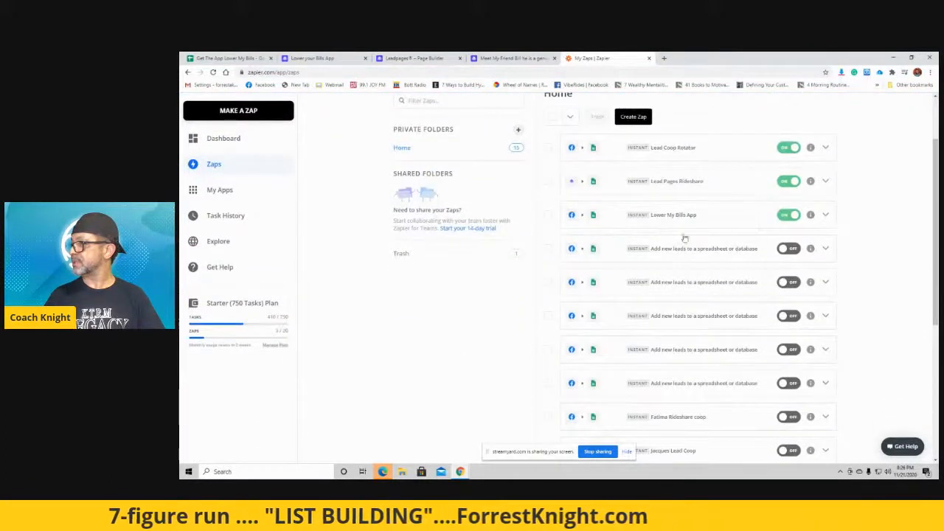
scroll(686, 221, up, 1)
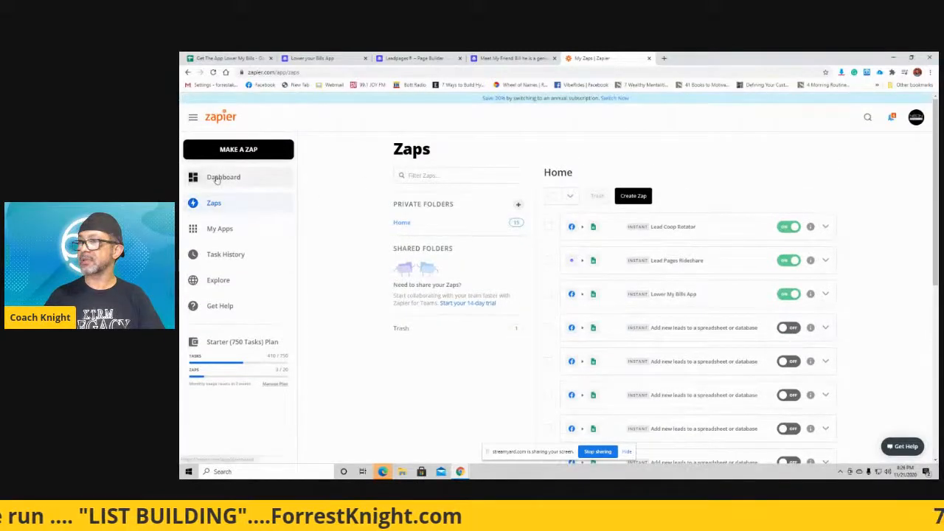
- Start the Add new leads to a spreadsheet or database workflow from the Zapier dashboard, with Leadpages as the lead source
click(216, 178)
scroll(470, 294, down, 1)
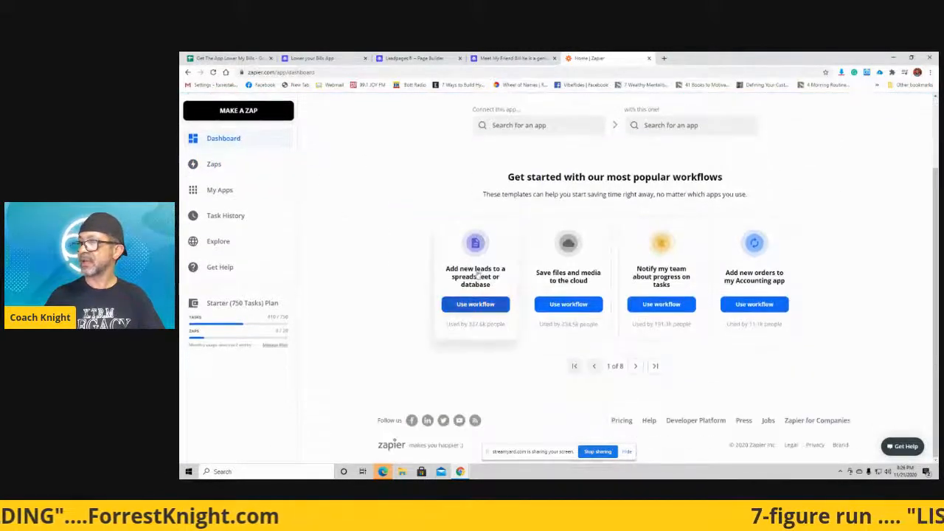
click(482, 278)
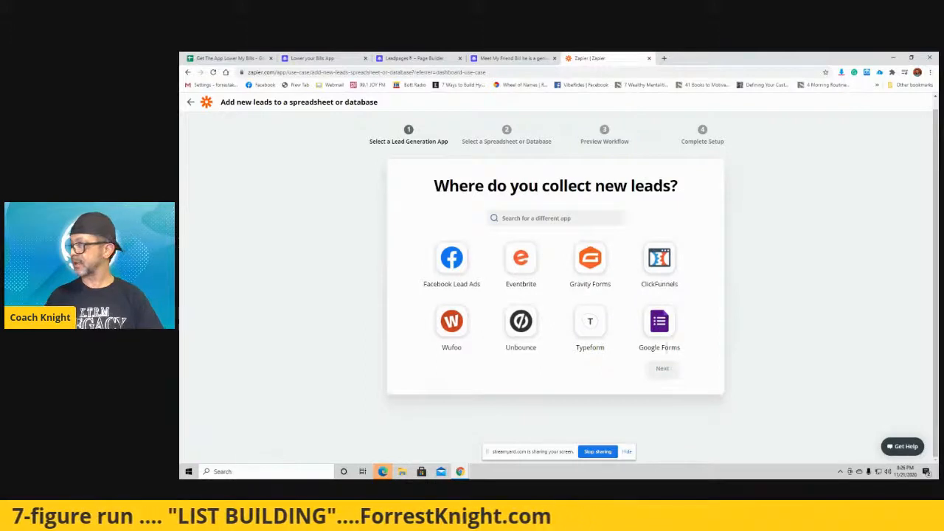
click(520, 219)
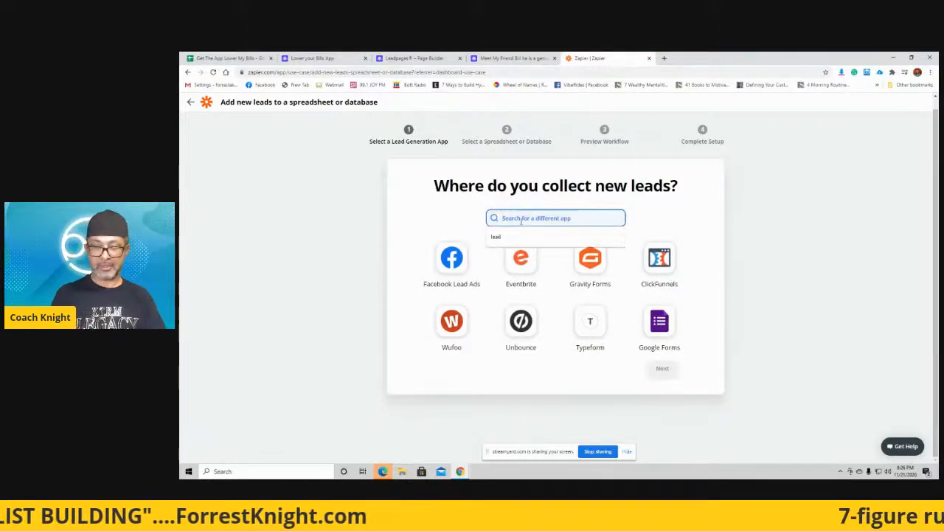
text(lead)
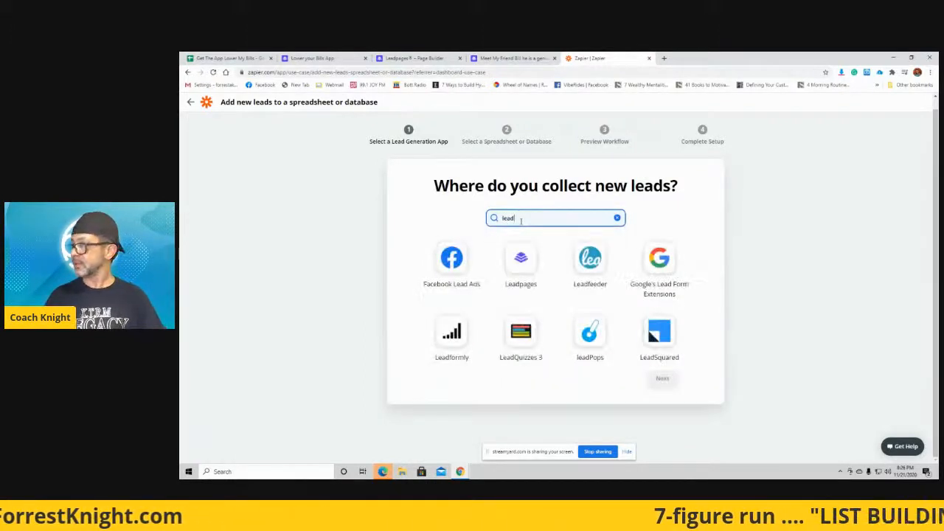
click(520, 259)
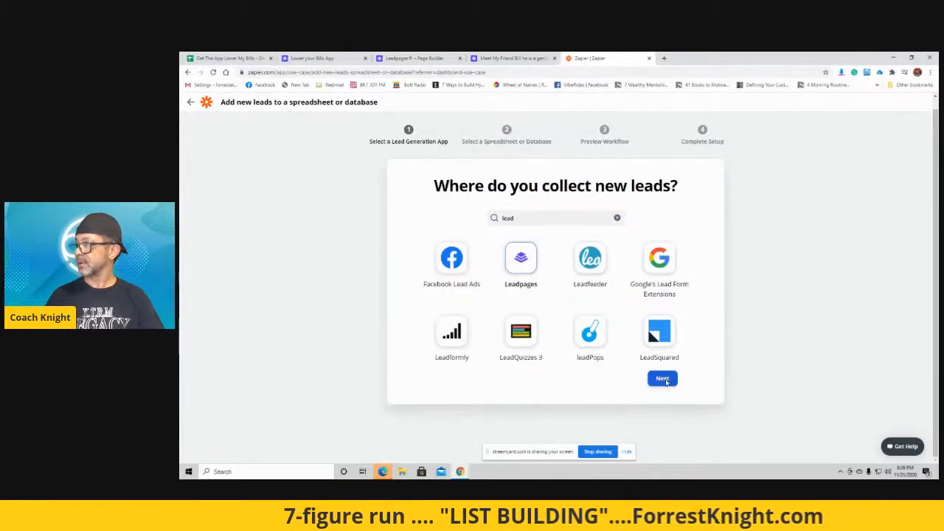
click(662, 379)
- Choose Google Sheets as the destination for the leads and proceed from the workflow preview to finishing the Zap setup
click(463, 278)
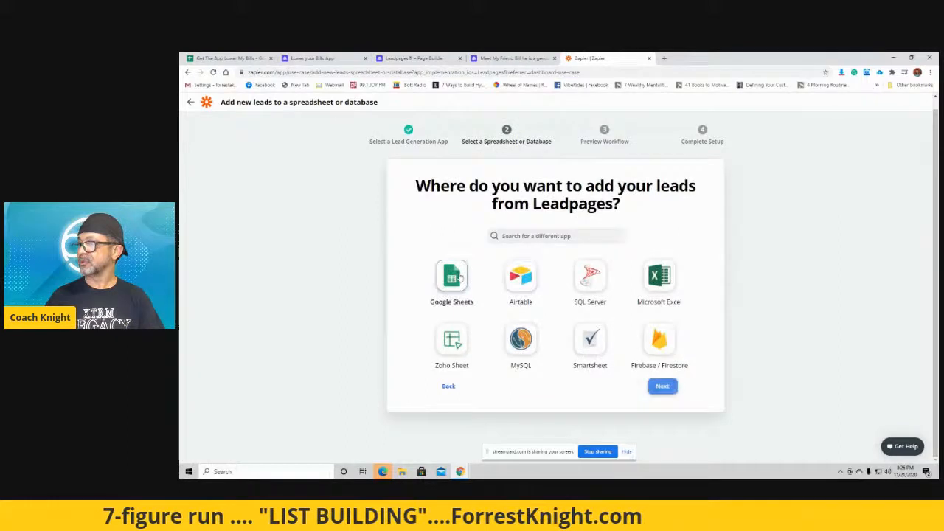
click(663, 386)
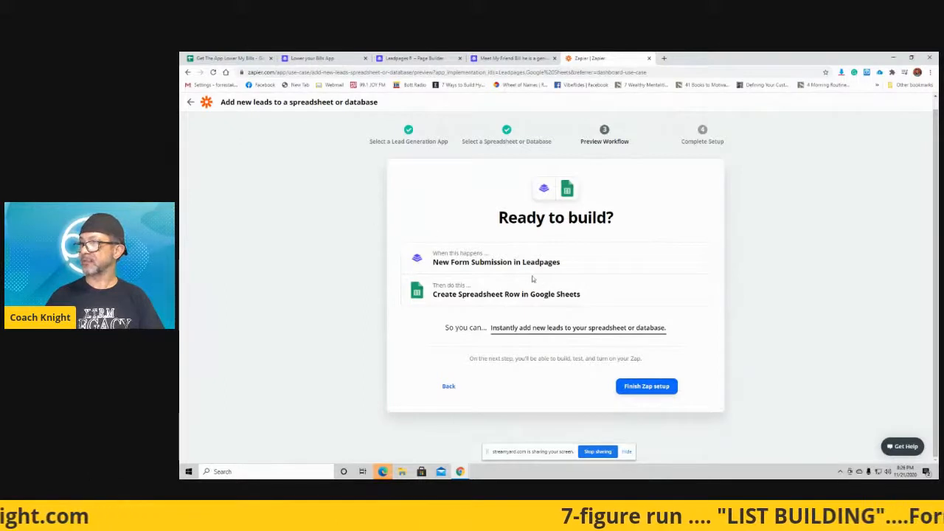
click(647, 387)
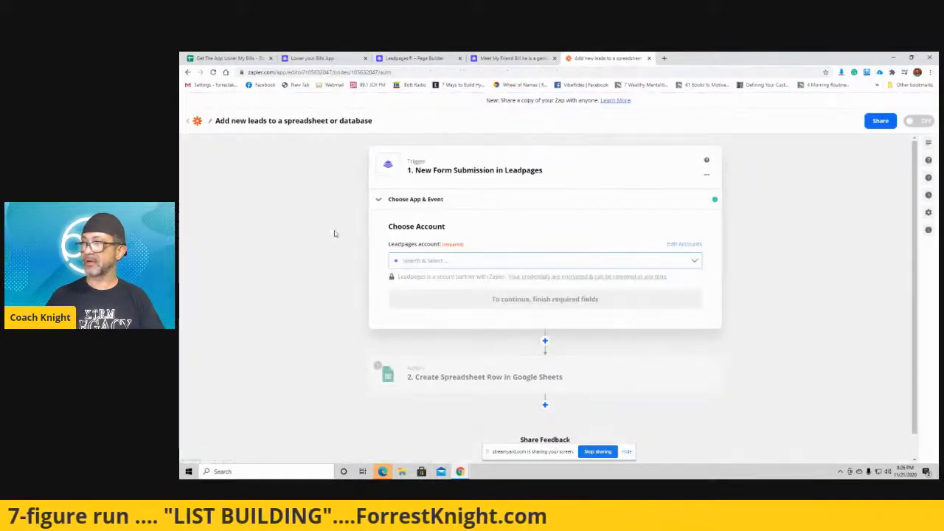
- Choose the existing Leadpages account for the new Zap's trigger and continue to the trigger setup
click(437, 259)
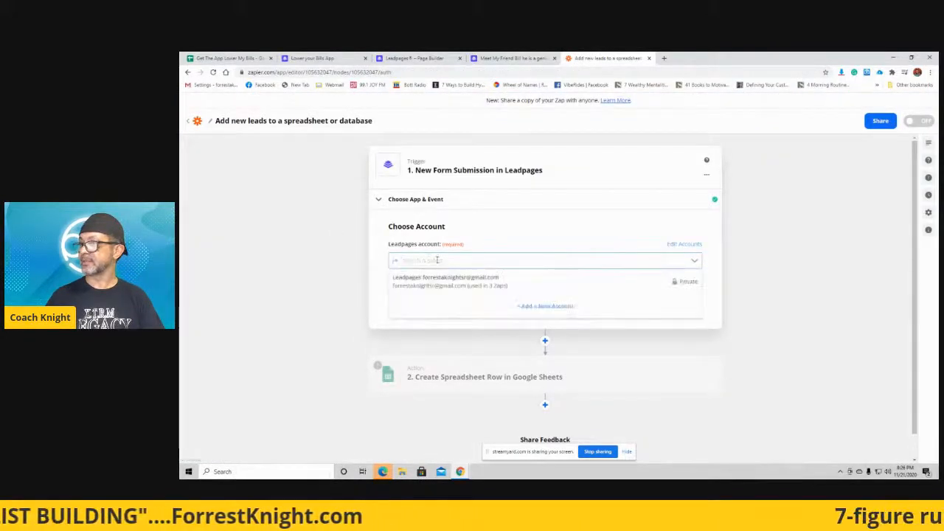
click(440, 288)
click(540, 306)
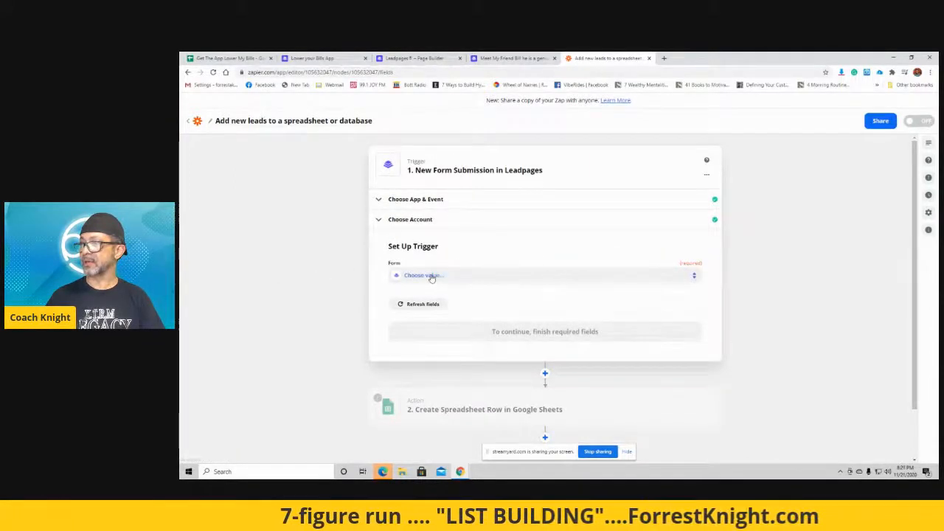
- Set the trigger's form to Lower your Bills App Nov 21, 2020 7:58:33 PM and continue to the trigger test
click(432, 277)
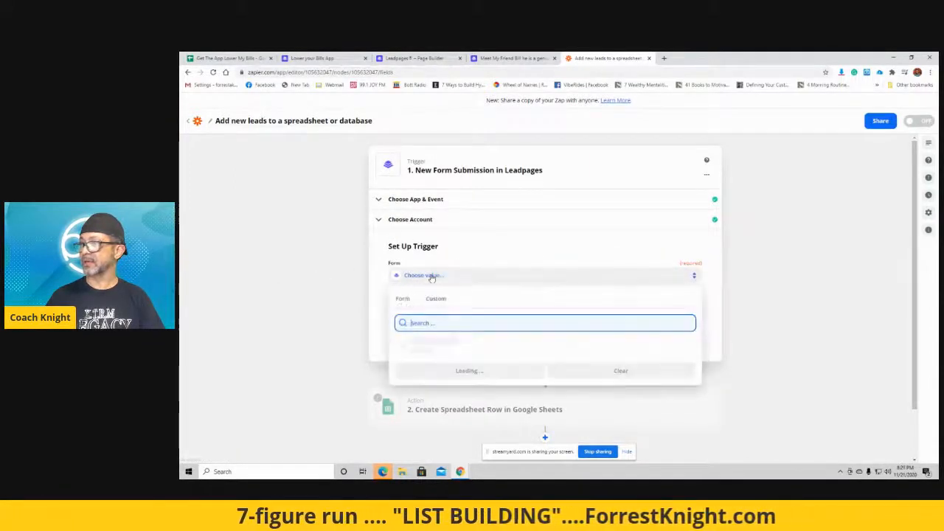
click(379, 272)
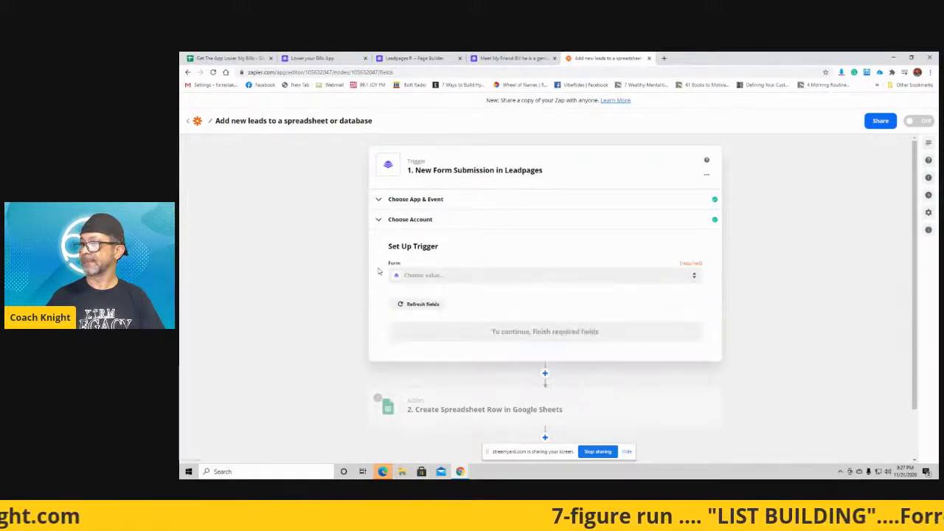
scroll(378, 272, down, 1)
click(417, 219)
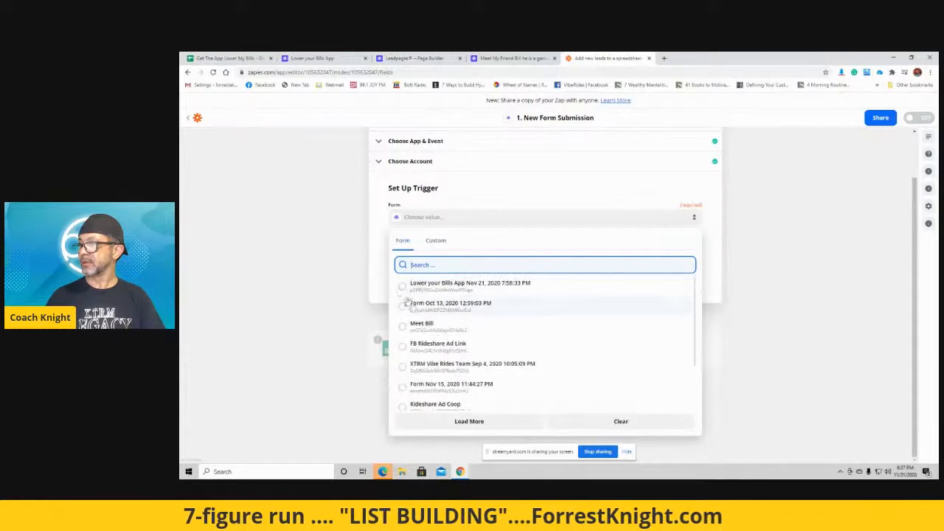
click(443, 285)
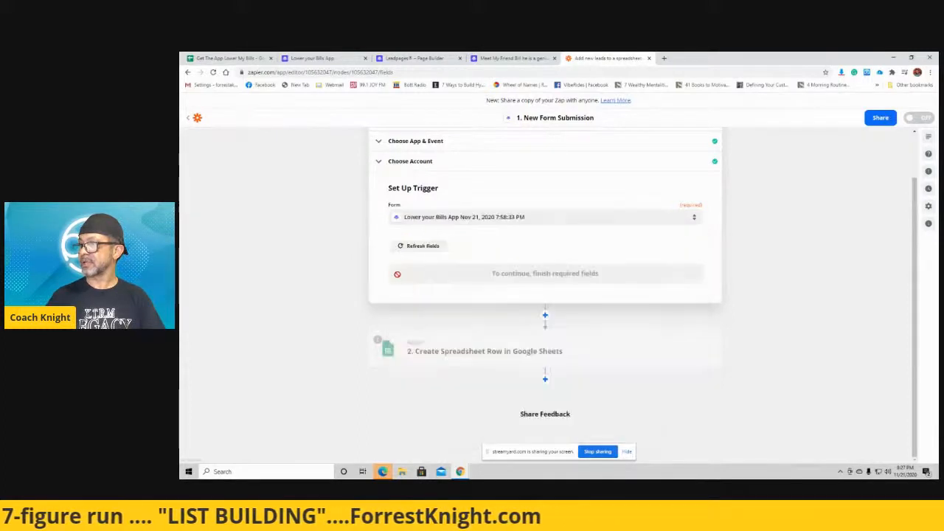
click(554, 279)
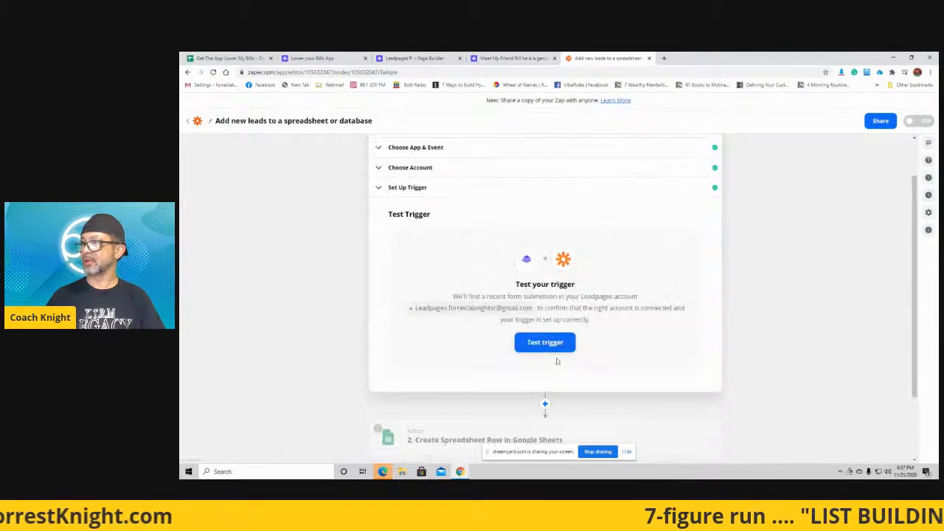
- Test the Leadpages form submission trigger and continue to the Google Sheets action
click(545, 343)
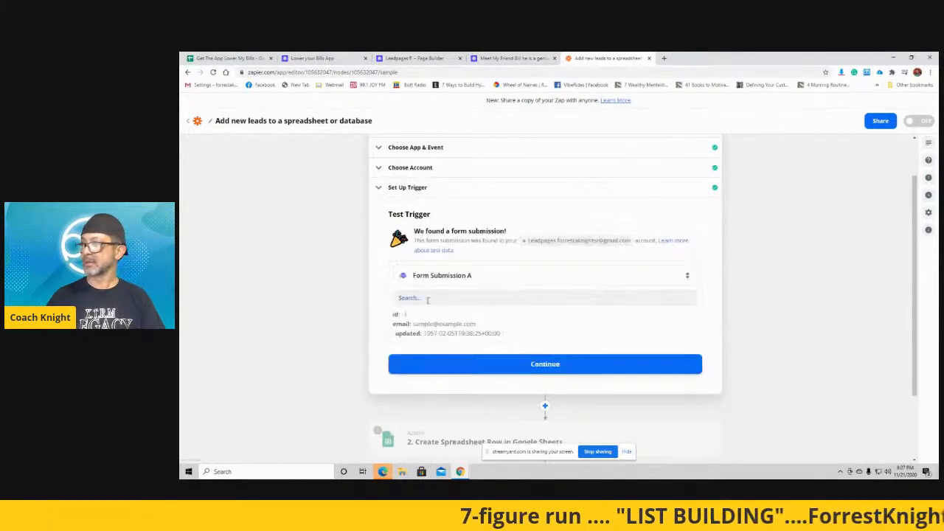
scroll(387, 290, down, 1)
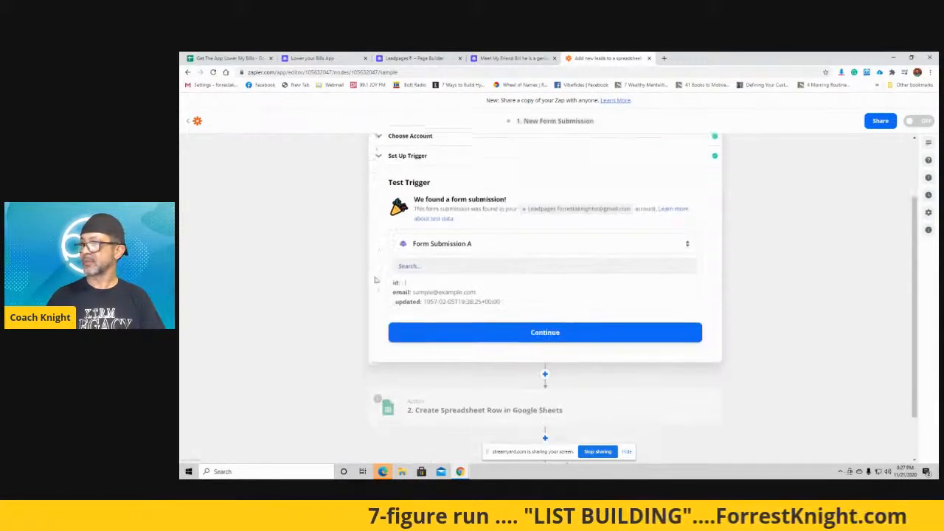
click(545, 330)
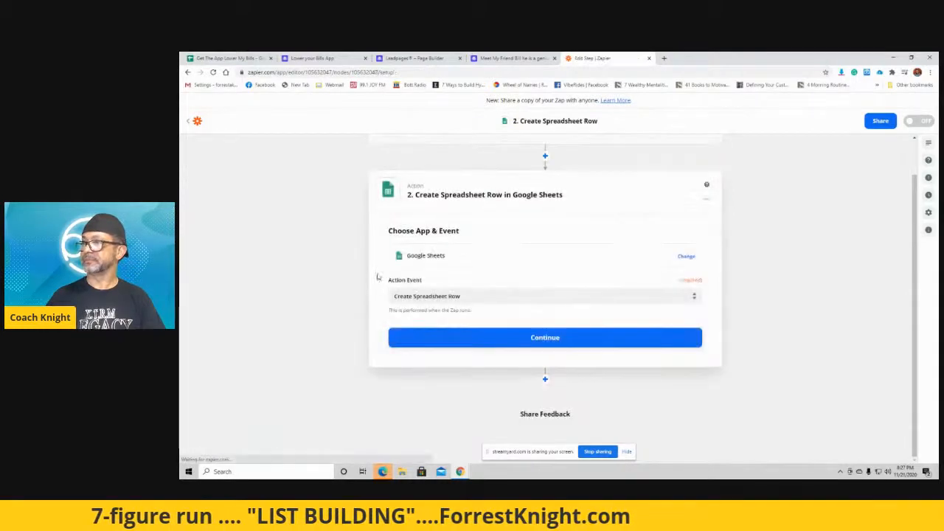
- Keep Create Spreadsheet Row as the action event, choose the existing Google Sheets account and continue to the action setup
click(527, 335)
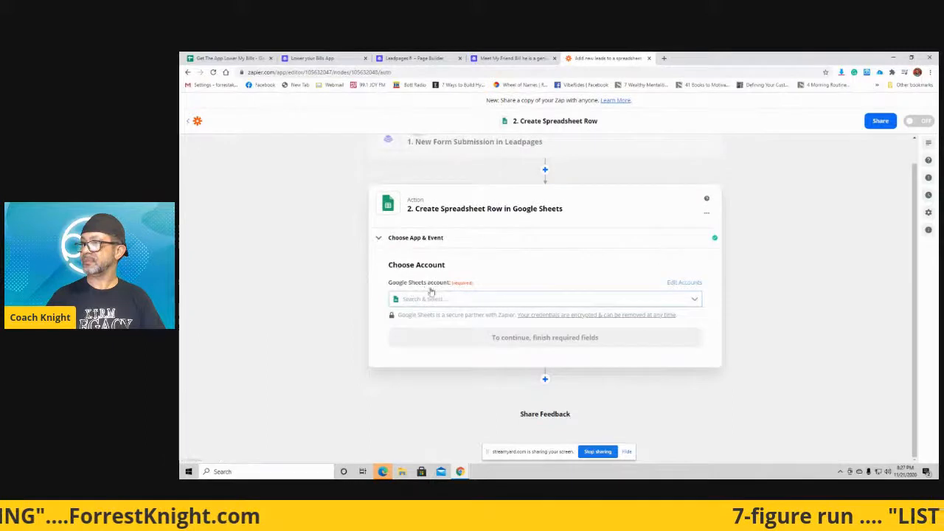
click(426, 301)
click(434, 314)
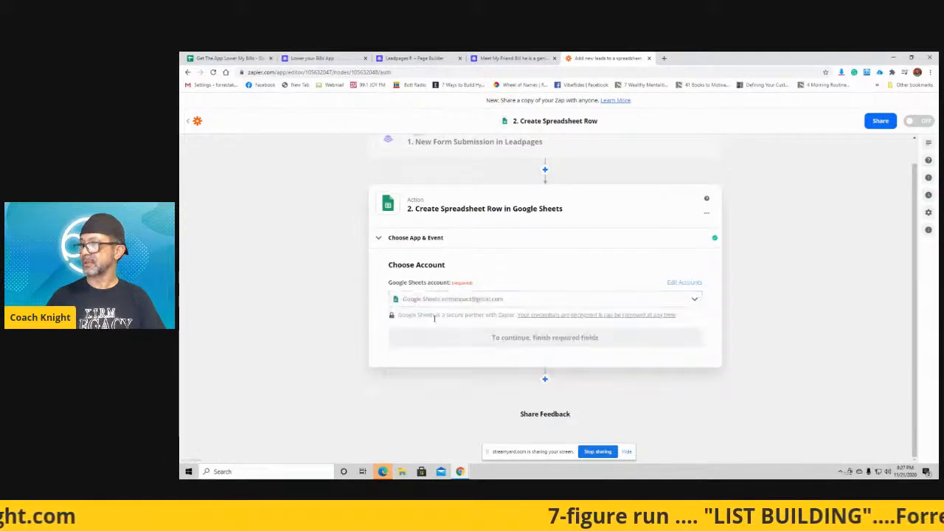
click(534, 343)
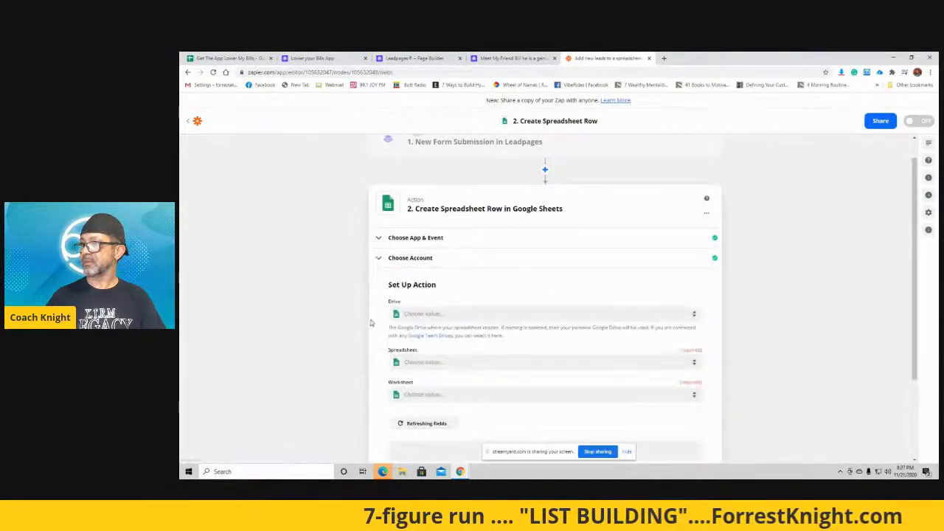
- Point the action to My Google Drive, the Get The App Lower My Bills spreadsheet and its Get the app 2020 worksheet
click(413, 274)
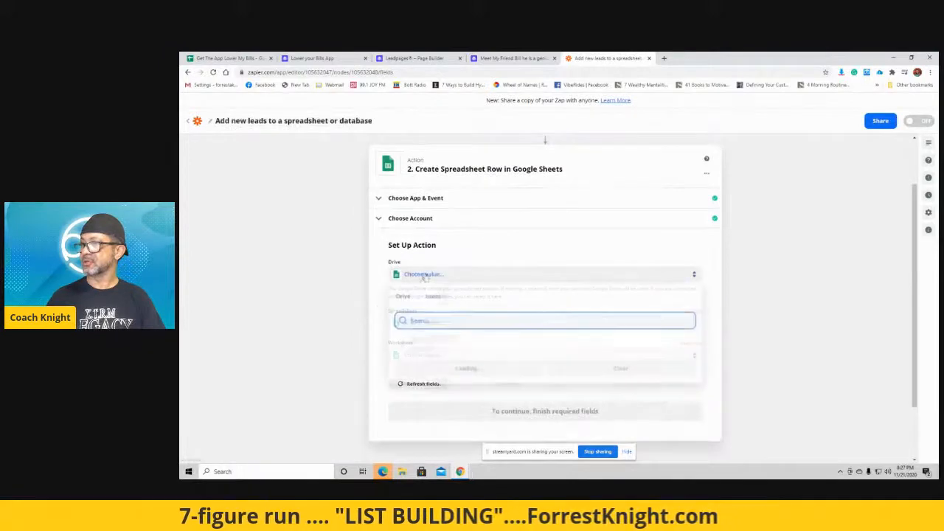
click(431, 340)
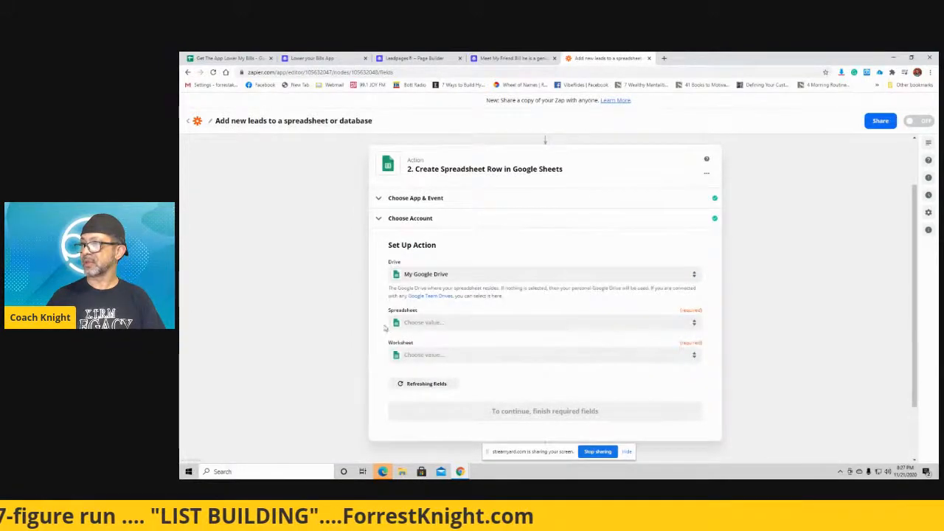
click(413, 283)
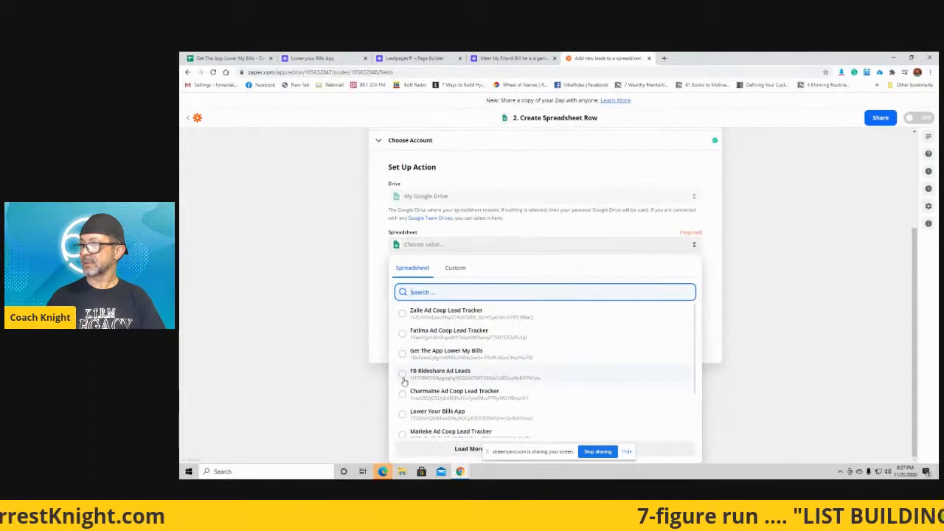
scroll(413, 406, down, 1)
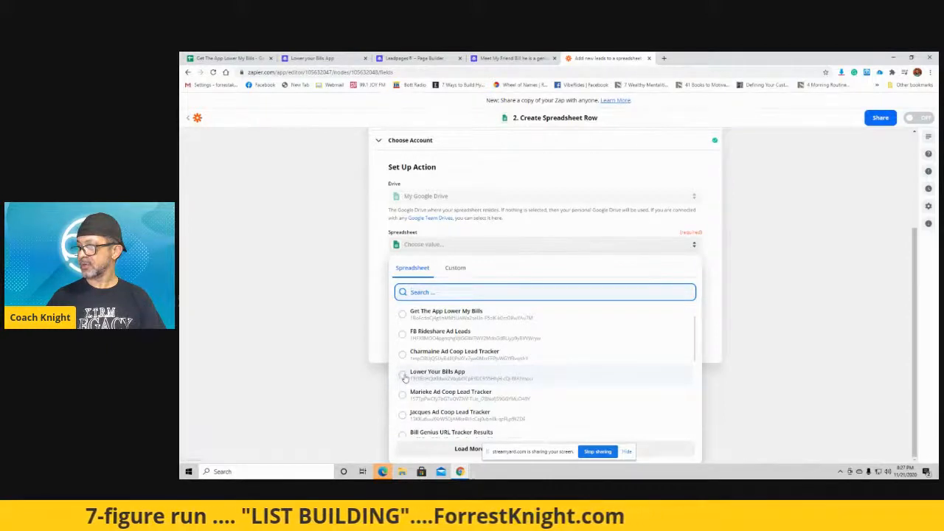
click(404, 377)
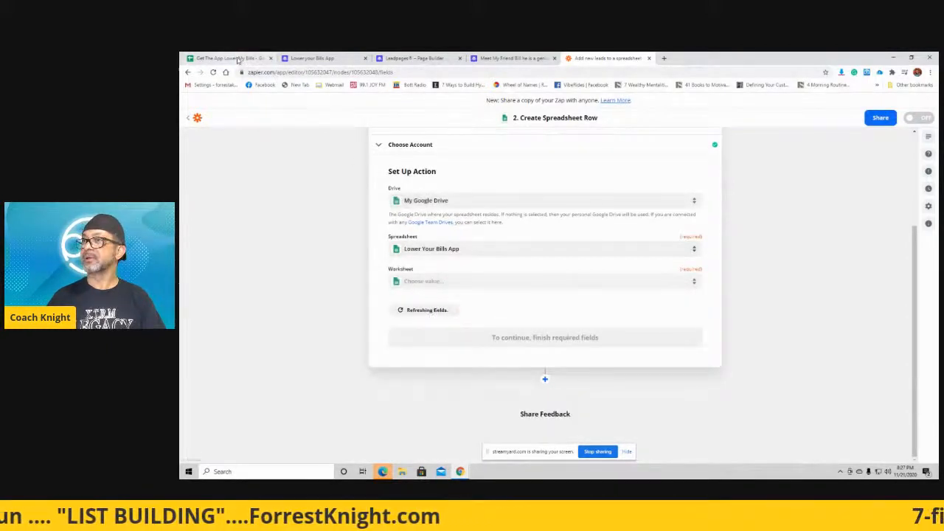
click(413, 249)
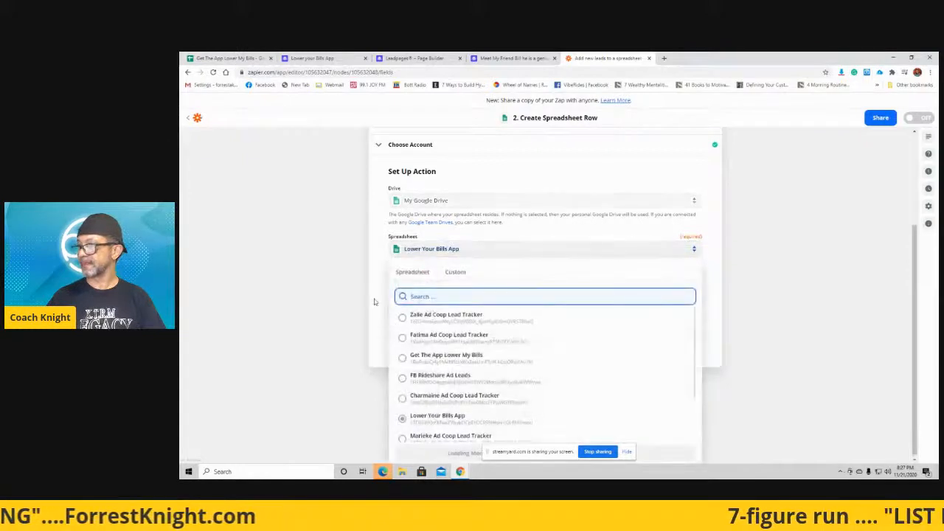
click(440, 336)
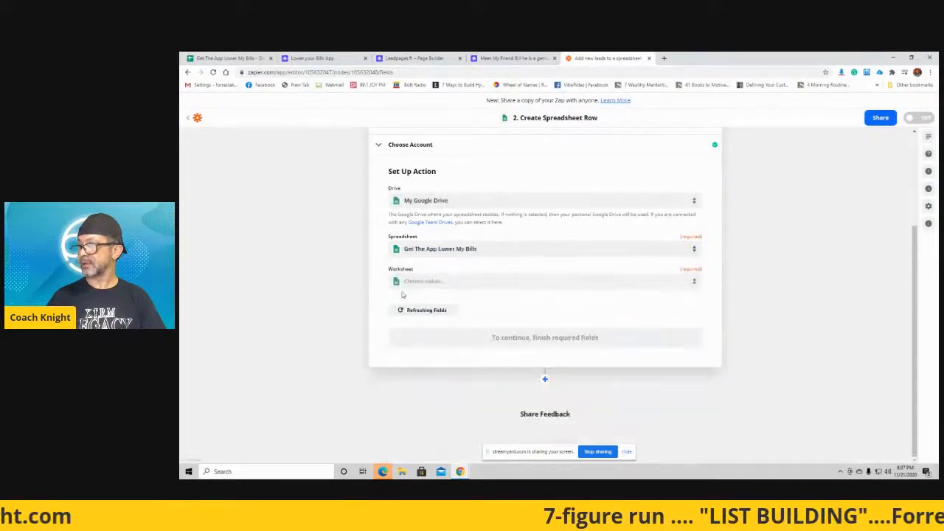
click(413, 281)
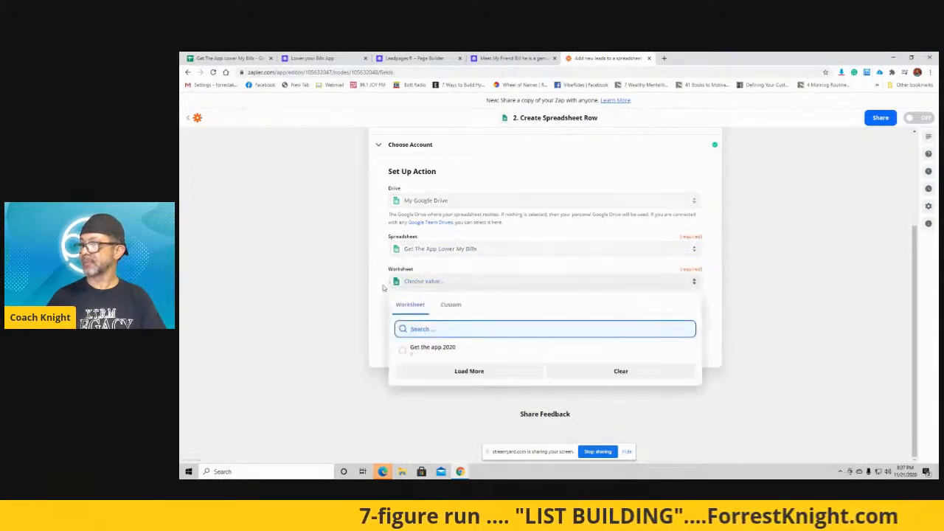
click(405, 351)
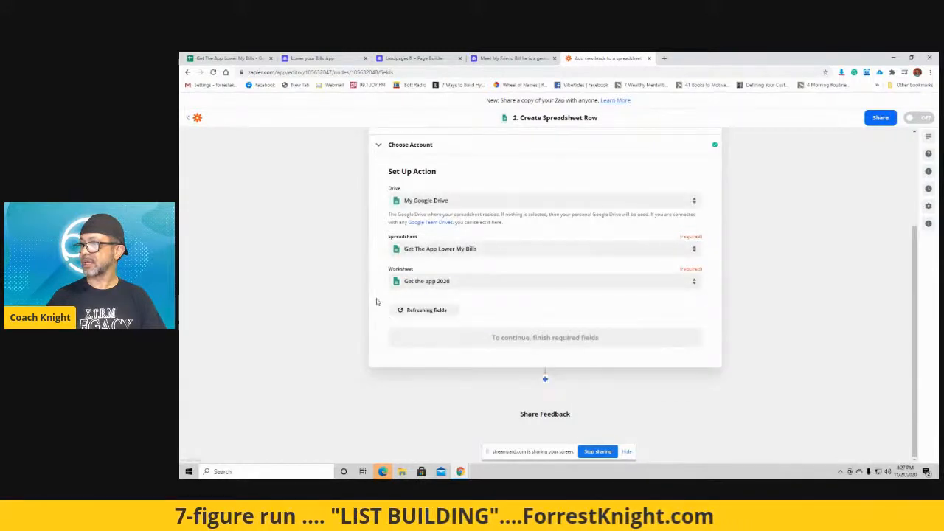
- Check which Leadpages data can be inserted into the Date and Name columns, and refresh the action's fields
scroll(378, 301, down, 2)
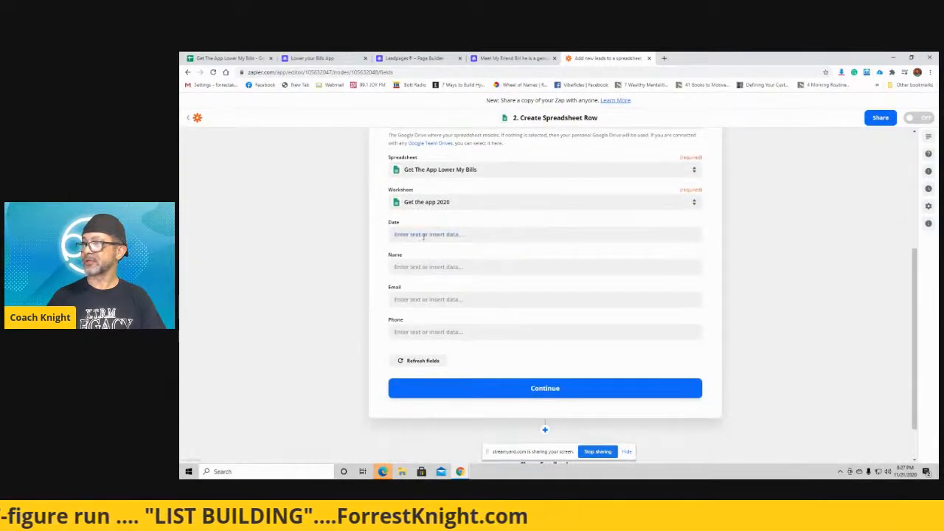
click(423, 236)
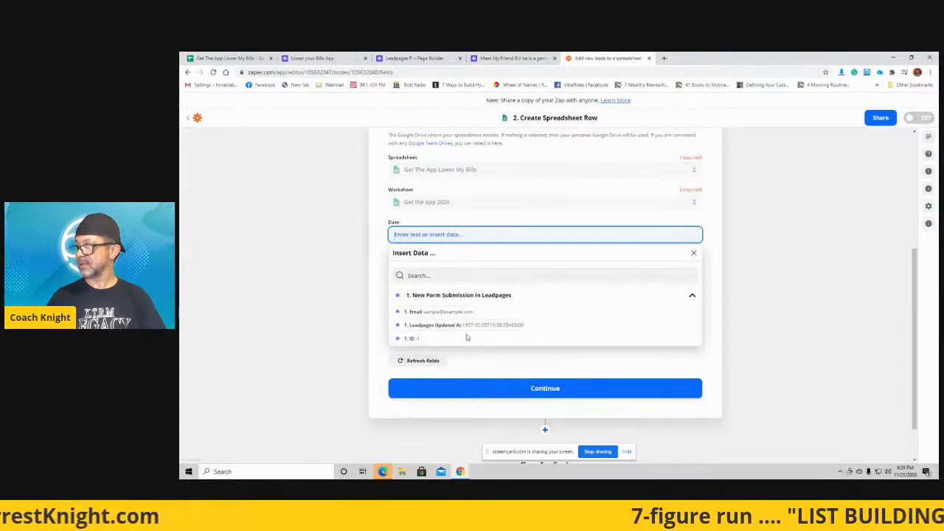
click(386, 276)
click(417, 267)
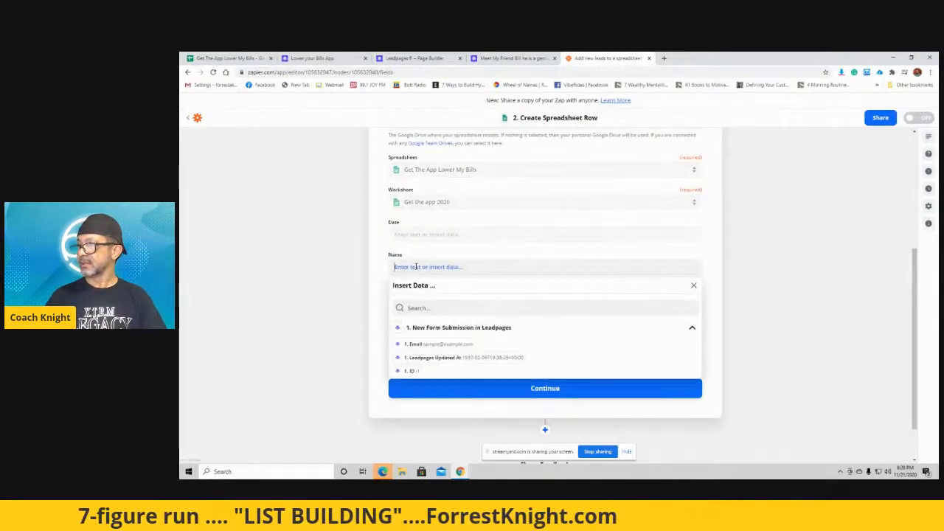
click(382, 263)
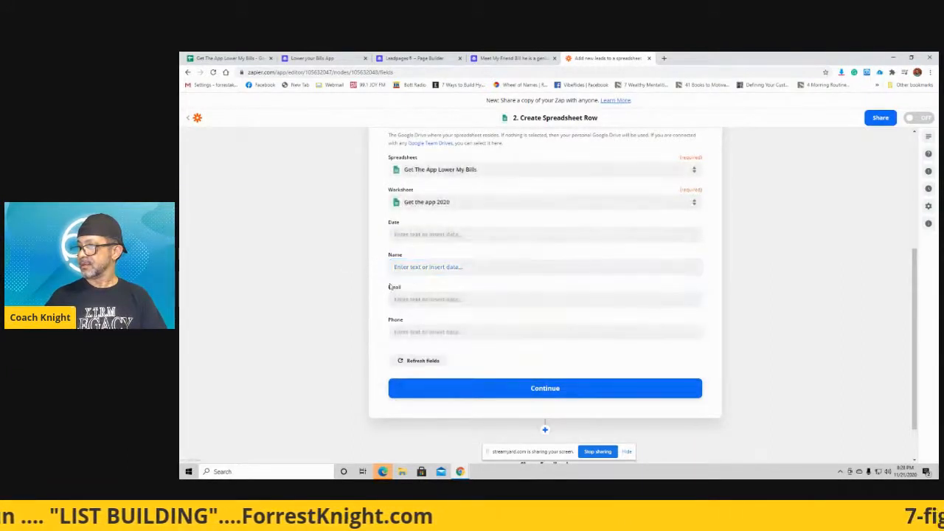
scroll(457, 310, down, 2)
click(432, 310)
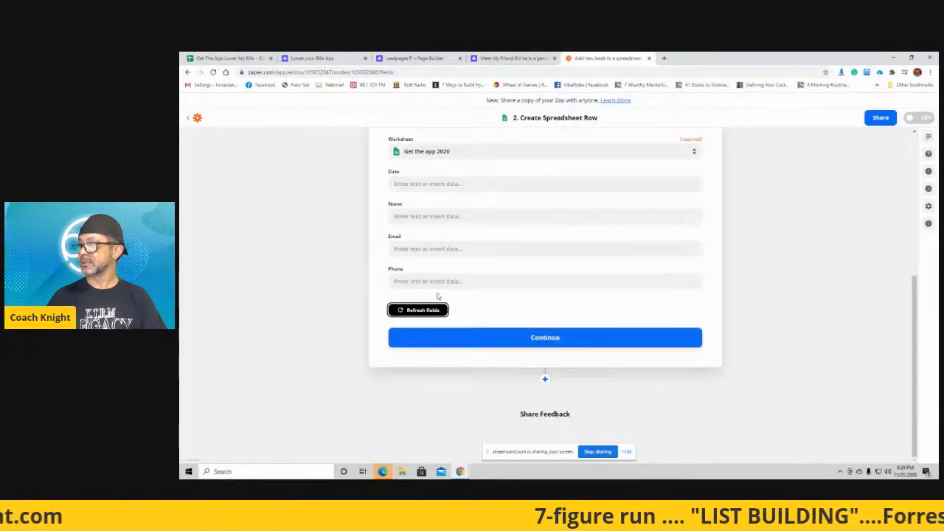
- Leave the column fields empty, continue to the action test and send a test row to Google Sheets
click(557, 341)
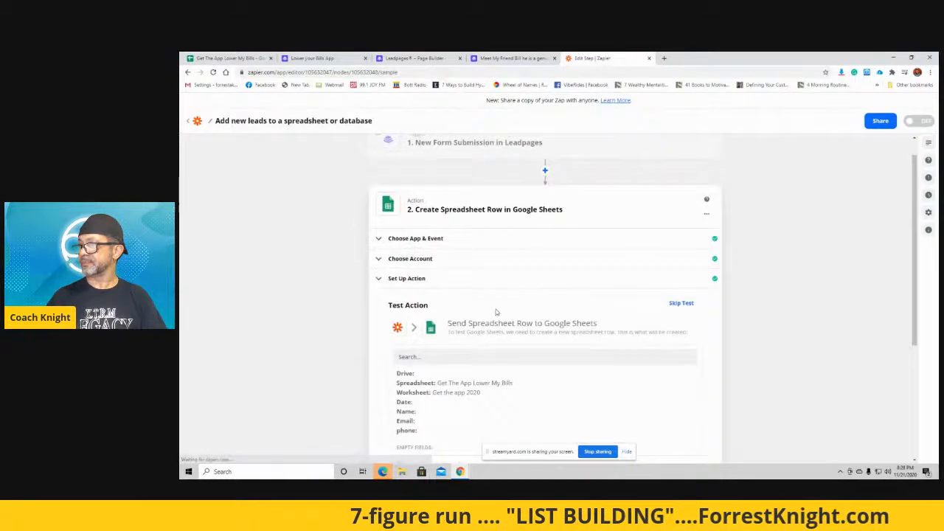
scroll(496, 313, down, 3)
click(467, 339)
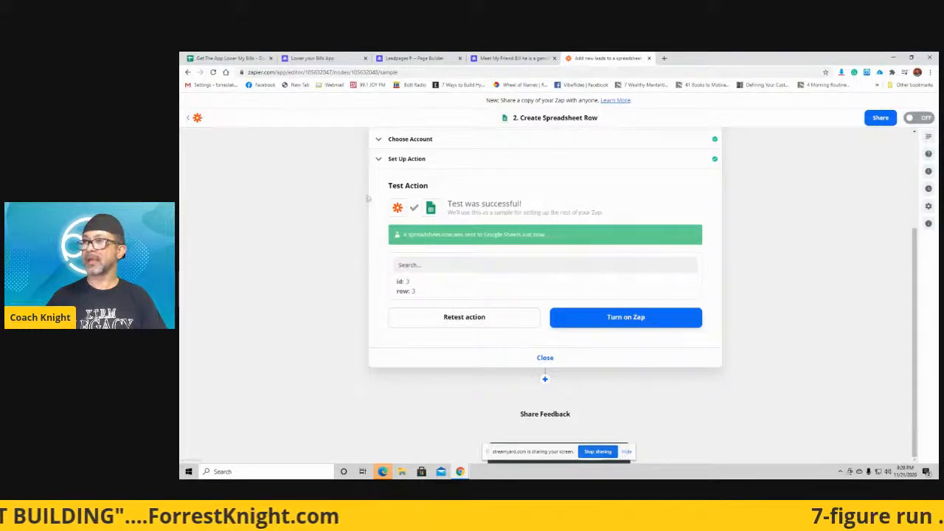
- Check the Get The App Lower My Bills sheet for the test row and view the earlier Zap in the Leadpages builder
click(225, 58)
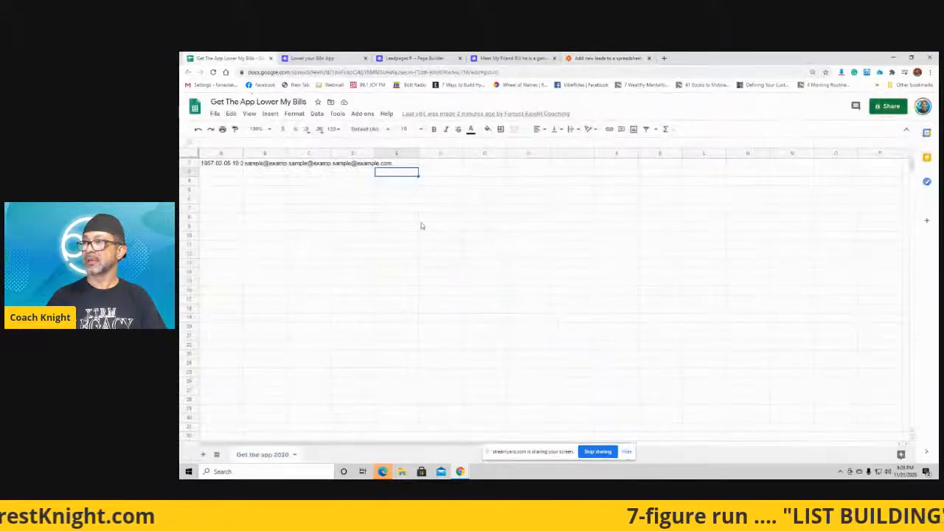
click(319, 58)
click(414, 59)
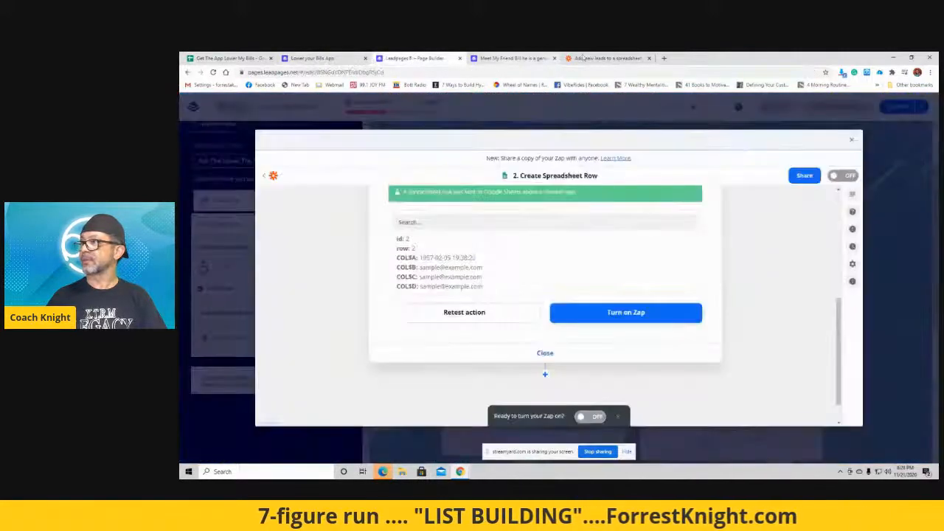
- Return to the new Zap and retest its Create Spreadsheet Row action
click(590, 59)
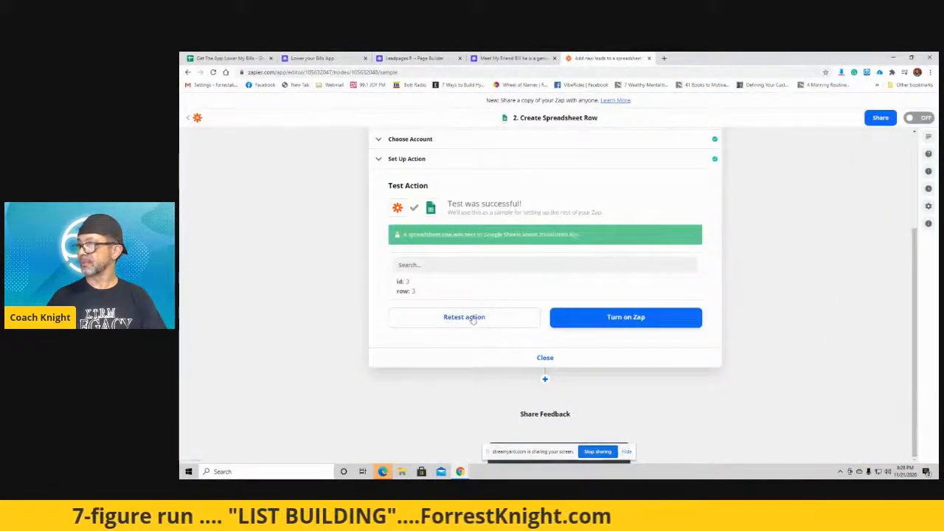
click(465, 318)
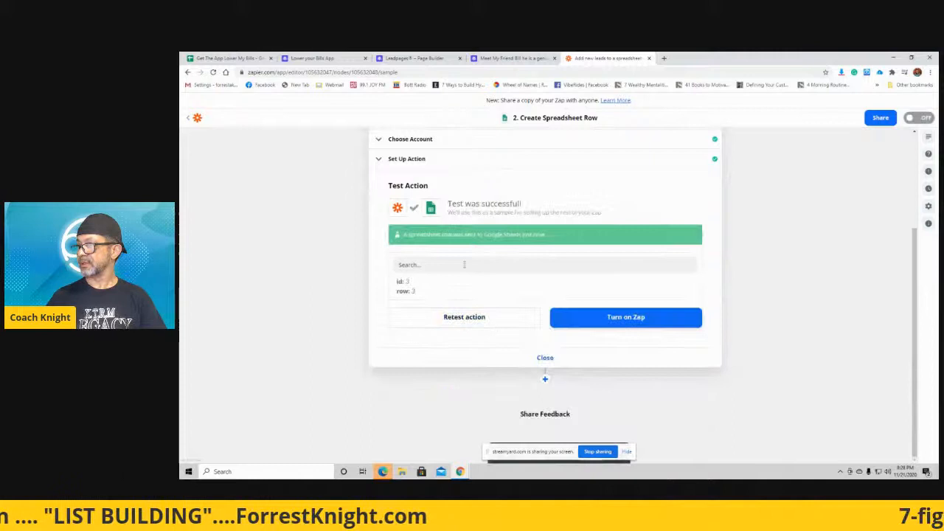
scroll(510, 298, up, 3)
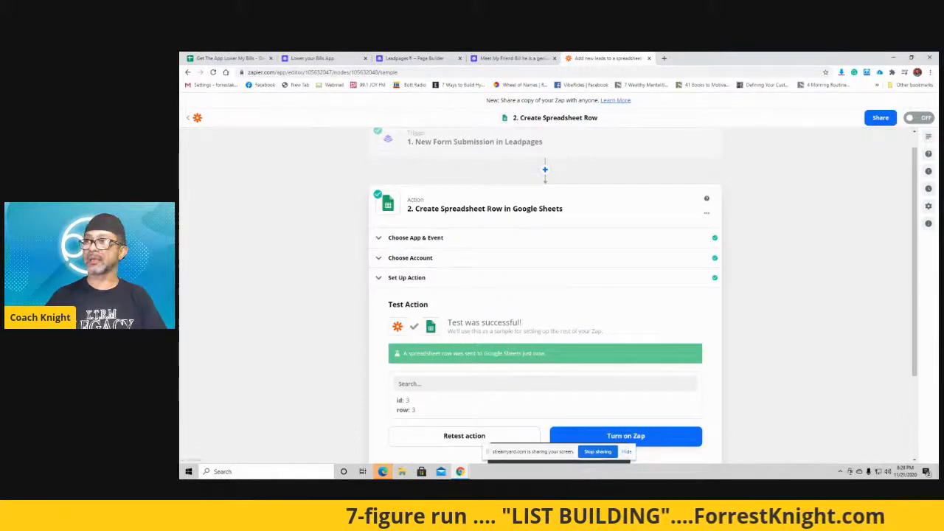
- Switch back to the Leadpages page builder, close the embedded Zap editor and open the sign-up form's integration settings
click(411, 59)
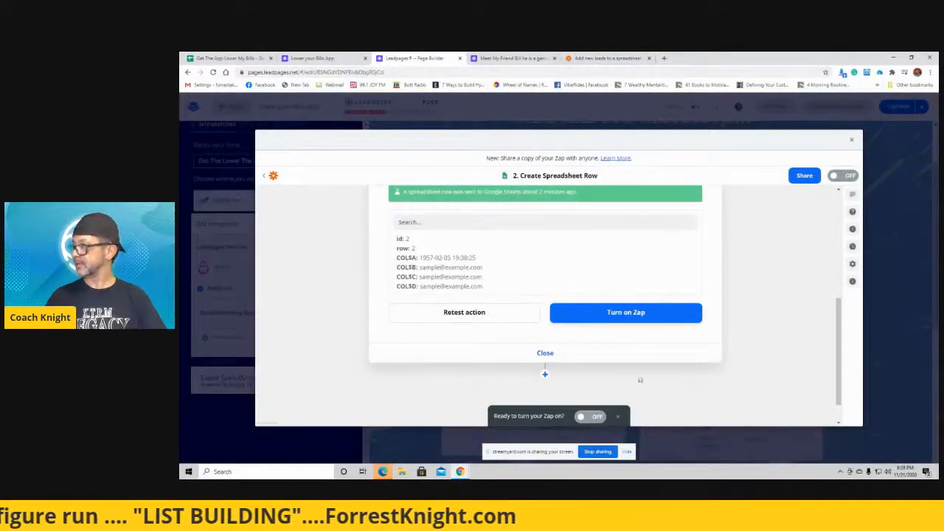
click(851, 139)
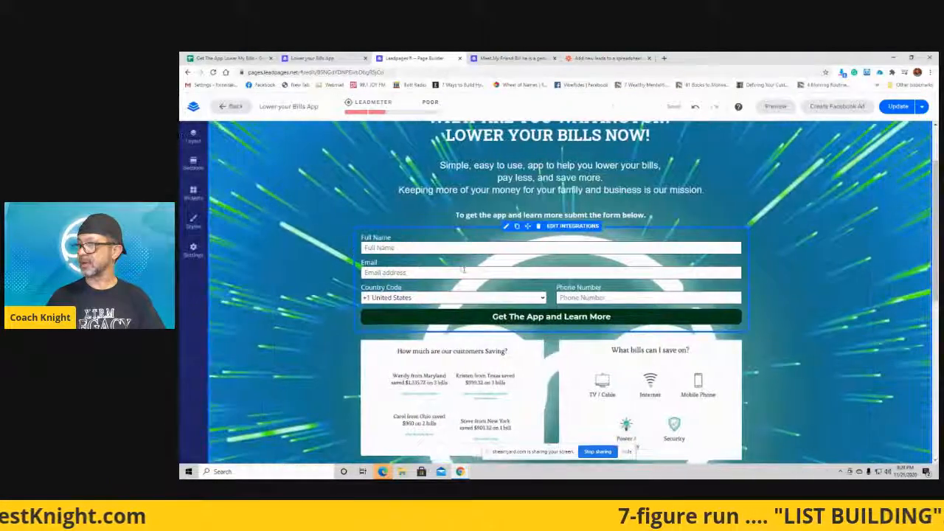
click(397, 272)
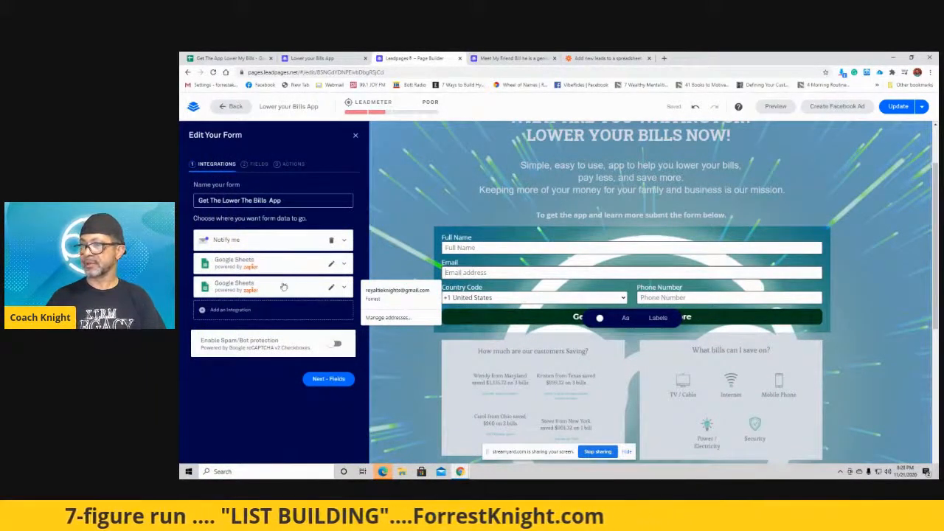
- Open the Zap details of the first Google Sheets integration and show the account and column setup of its Create Spreadsheet Row action
click(344, 264)
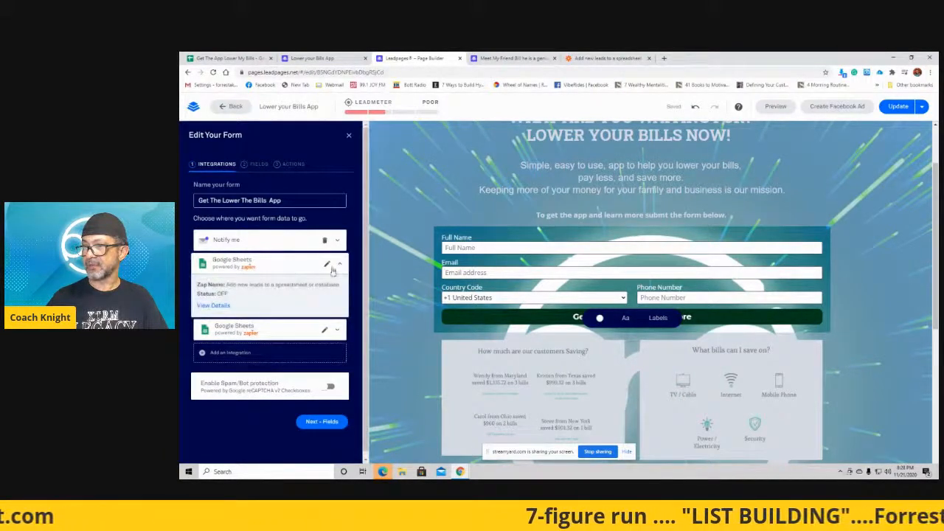
click(214, 305)
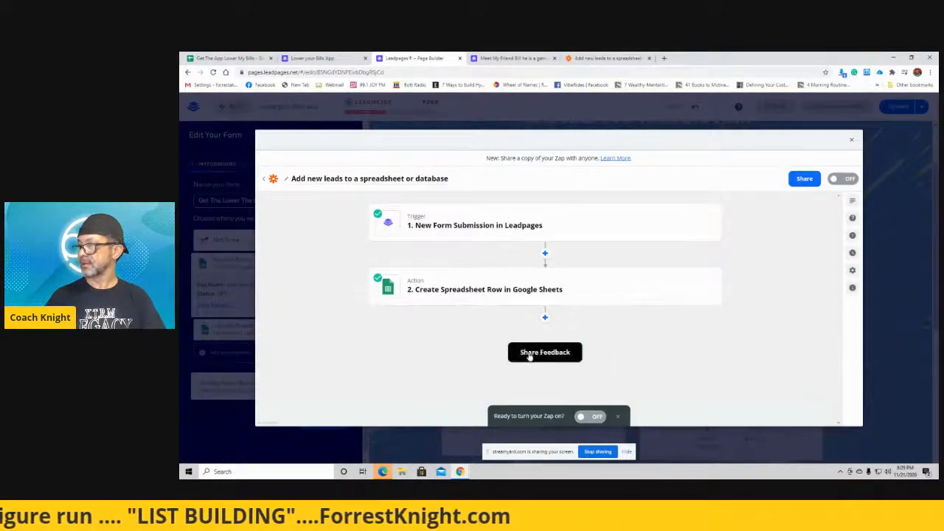
click(495, 289)
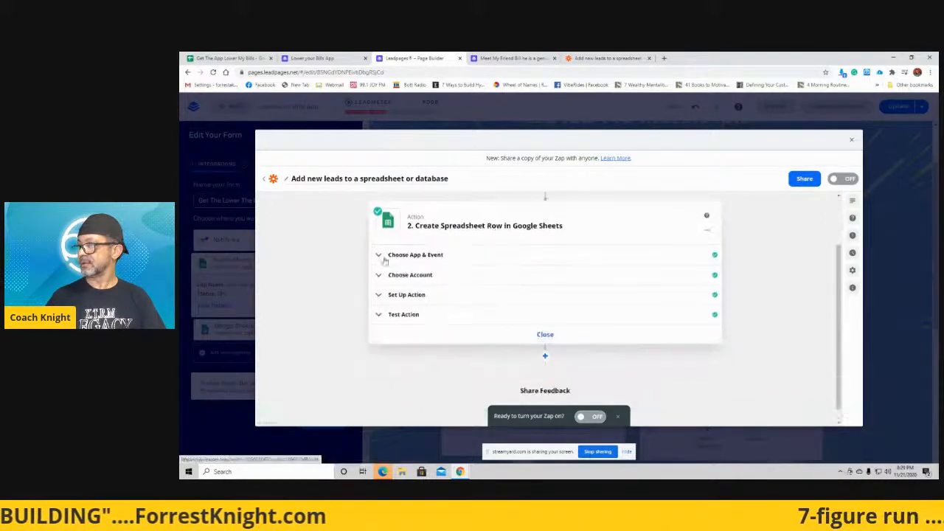
click(418, 275)
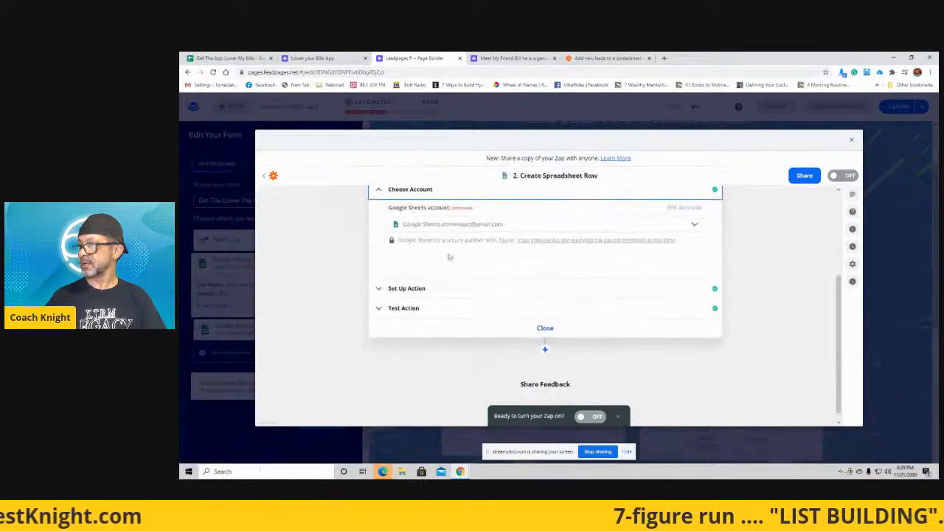
click(411, 290)
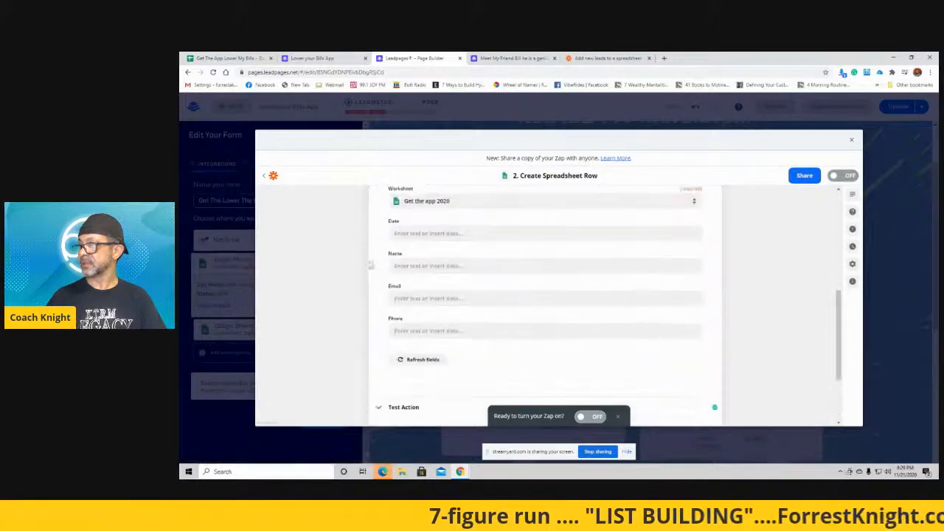
- Map the Date column to Leadpages Updated At and close the embedded Zap editor and the form settings
click(416, 235)
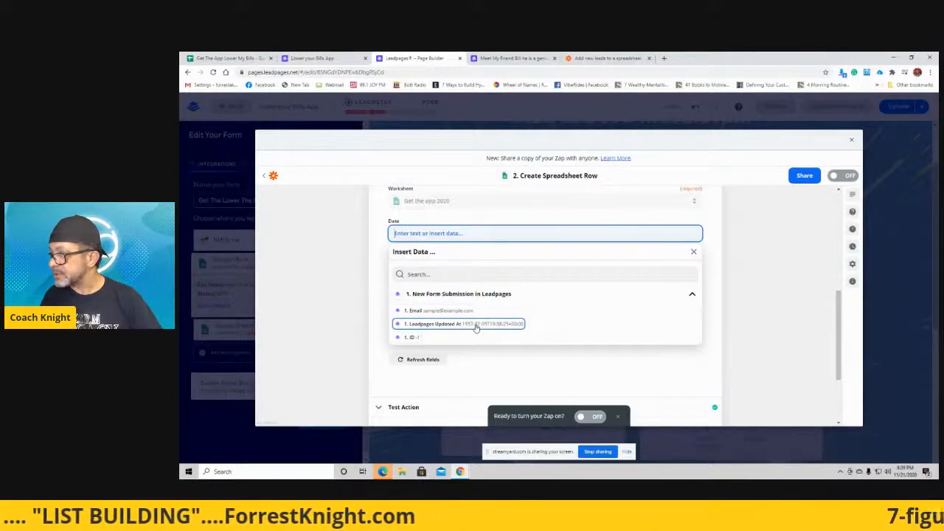
click(476, 325)
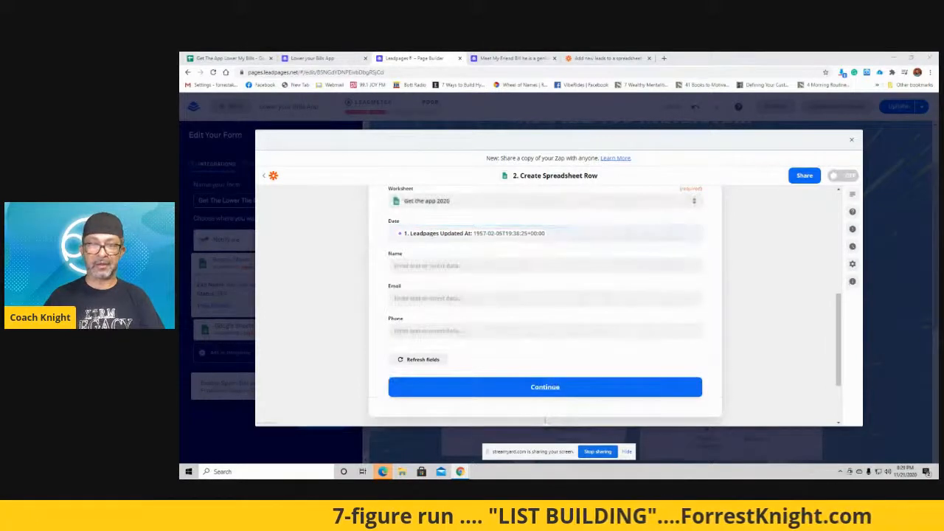
click(851, 139)
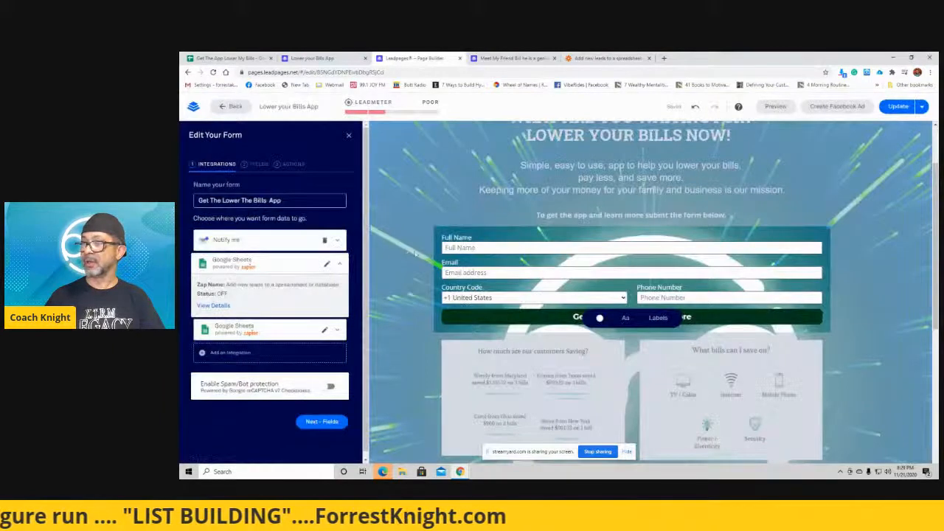
click(349, 136)
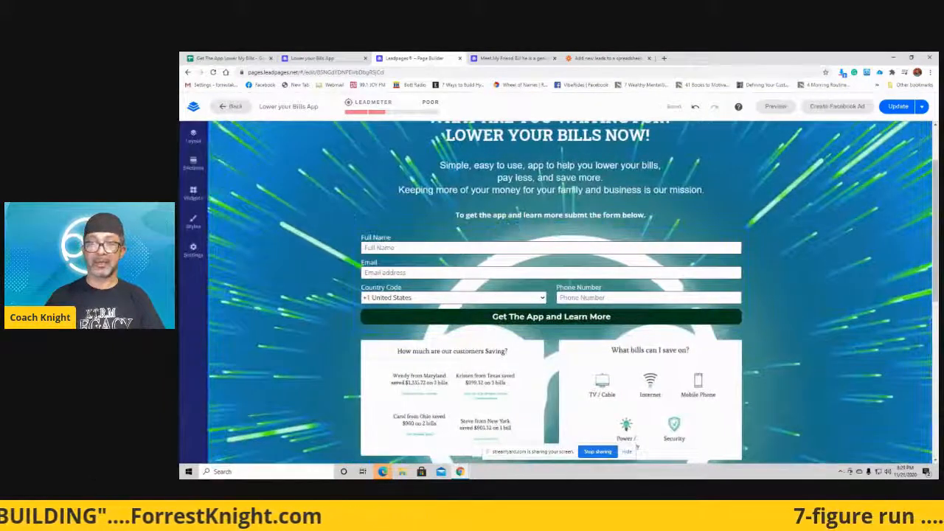